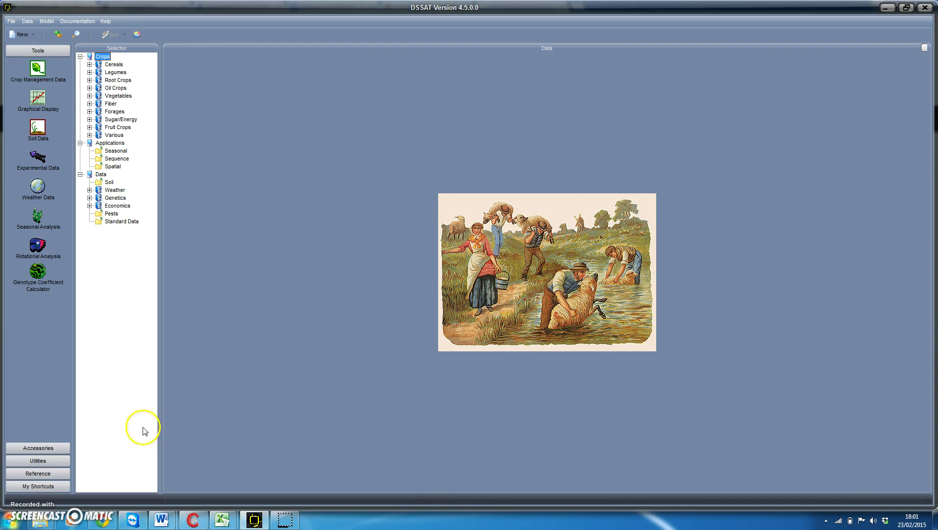
Step: Try launching the Introductory Simulation tool from the Accessories list
{"action": "left_click", "coordinate": [36, 448]}
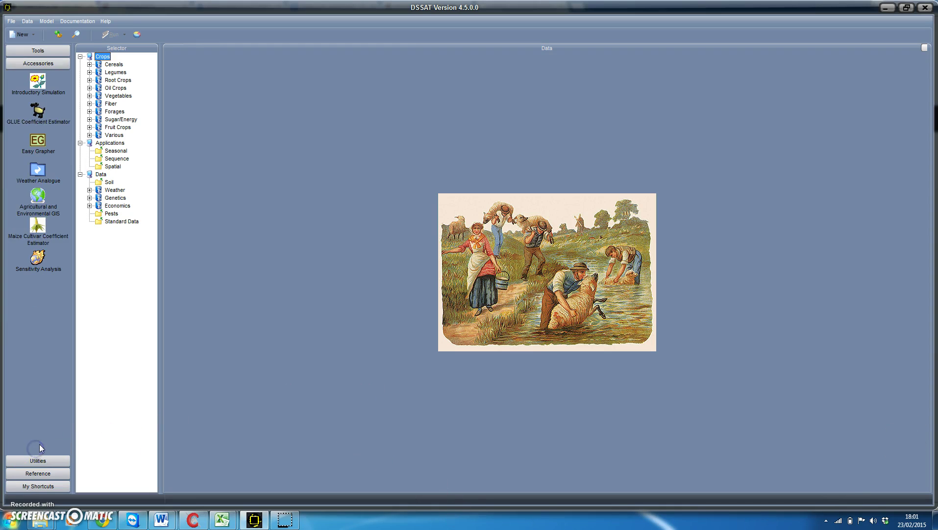
{"action": "left_click", "coordinate": [55, 91]}
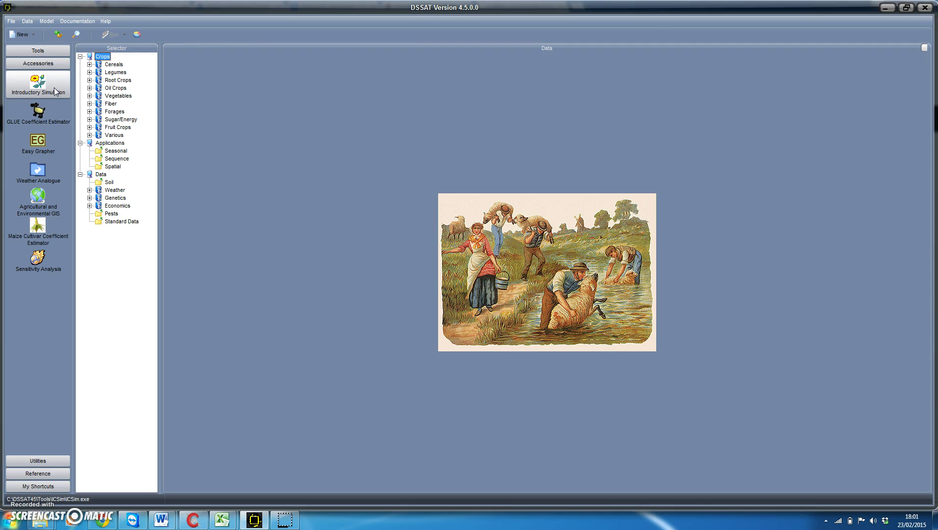
{"action": "left_click", "coordinate": [55, 87]}
{"action": "left_click", "coordinate": [34, 71]}
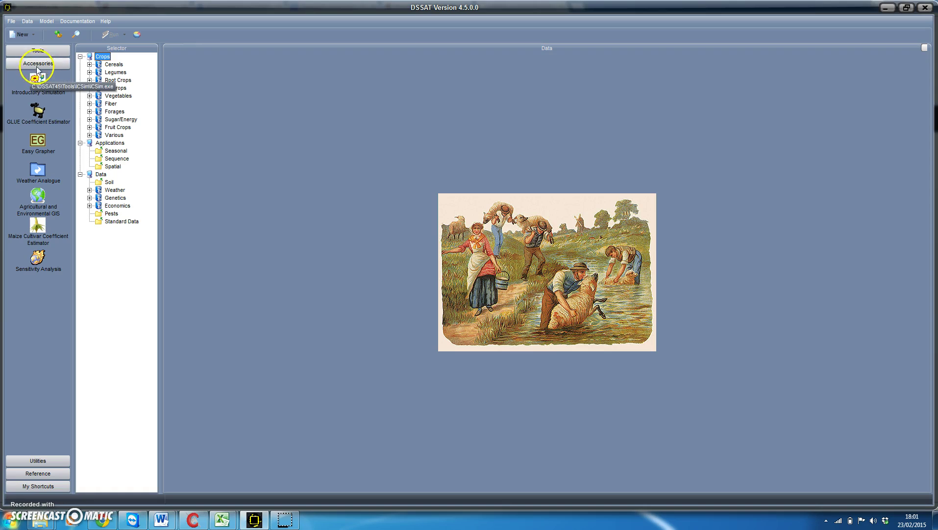
Step: Launch XBuild via Crop Management Data in the Tools list
{"action": "left_click", "coordinate": [40, 50]}
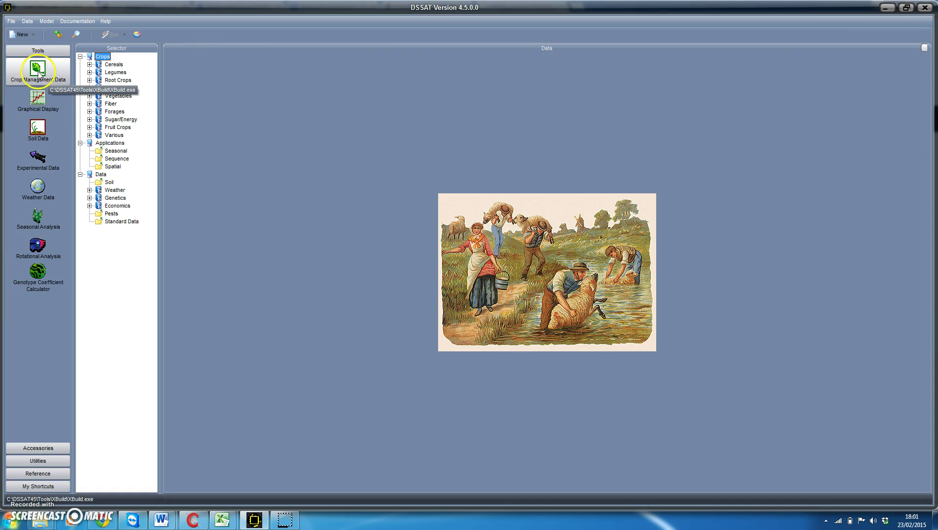
{"action": "left_click", "coordinate": [42, 74]}
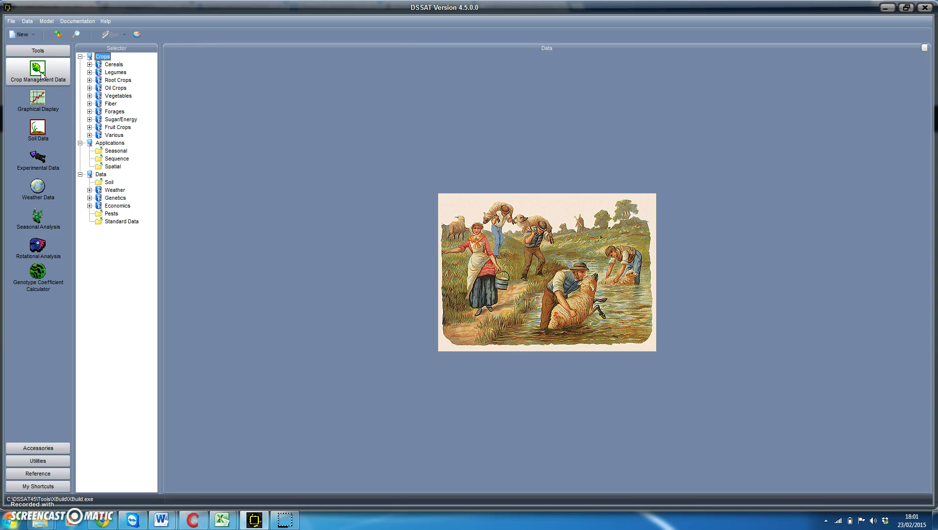
{"action": "left_click", "coordinate": [42, 74]}
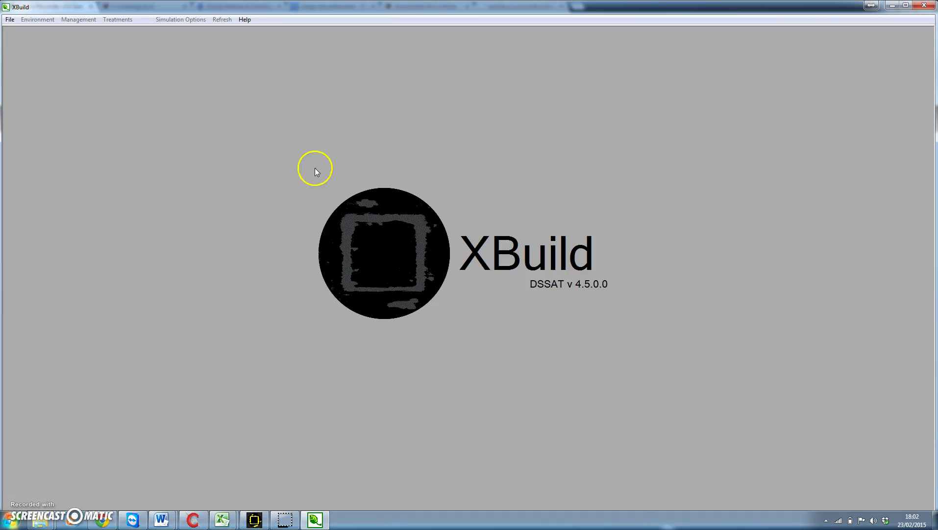
Step: Start a new experiment file, dismiss the refresh warning, and choose Barley as the crop
{"action": "left_click", "coordinate": [11, 21]}
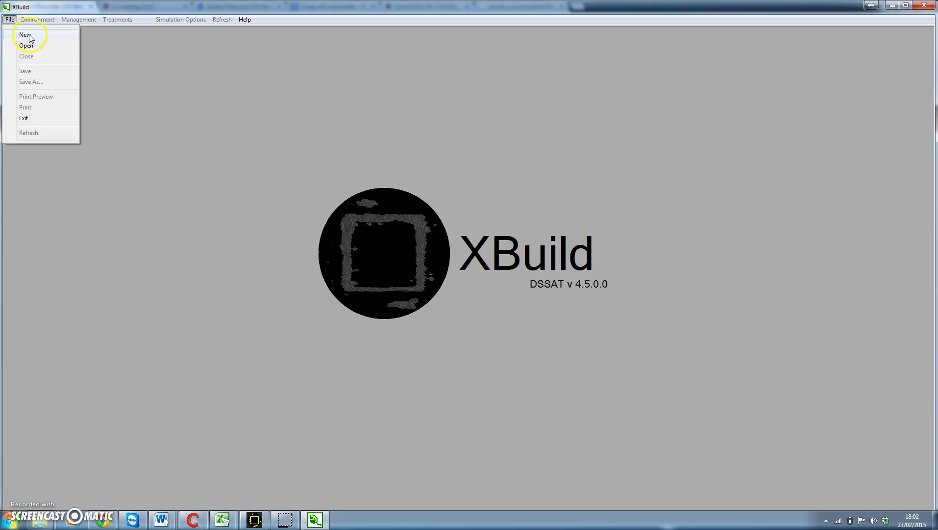
{"action": "left_click", "coordinate": [25, 34]}
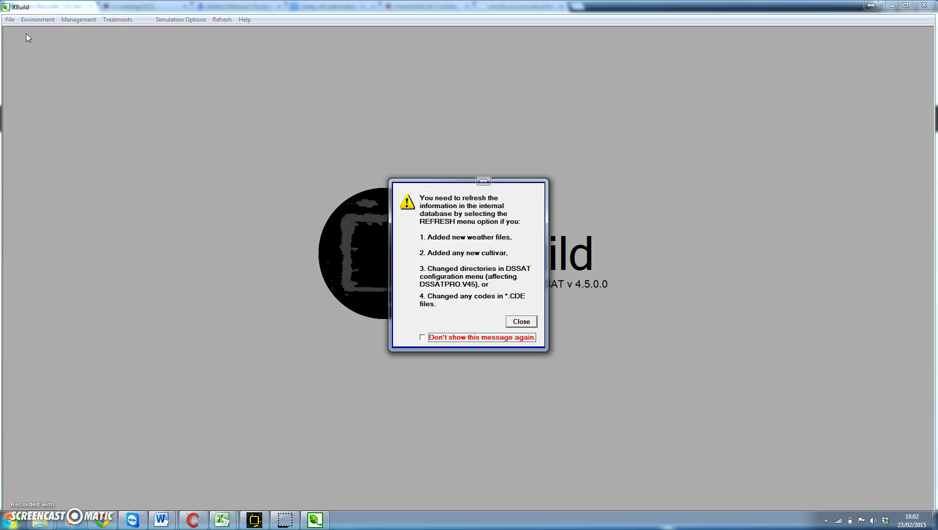
{"action": "left_click", "coordinate": [522, 322]}
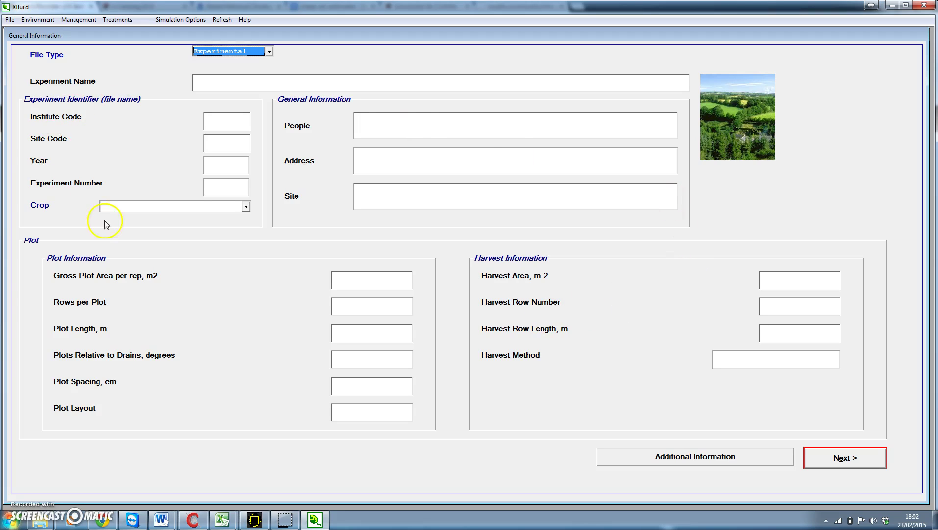
{"action": "left_click", "coordinate": [247, 207]}
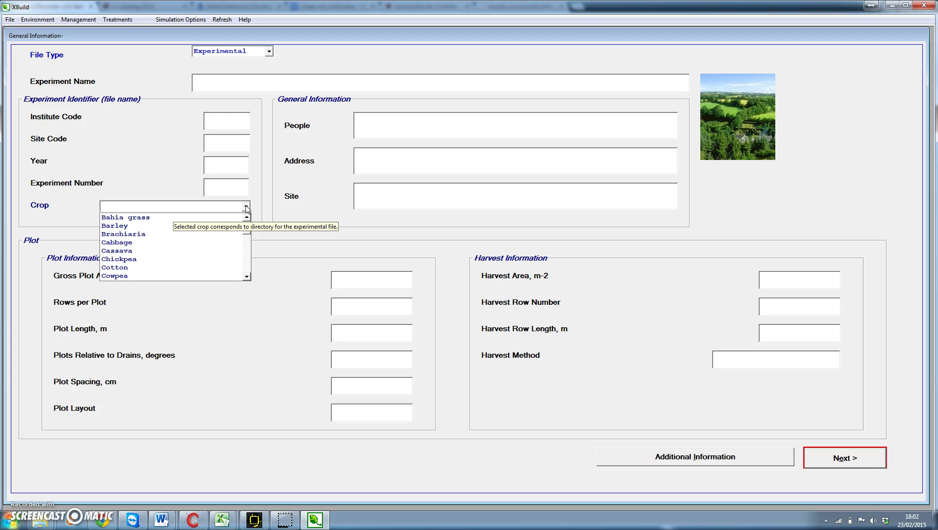
{"action": "left_click", "coordinate": [130, 226]}
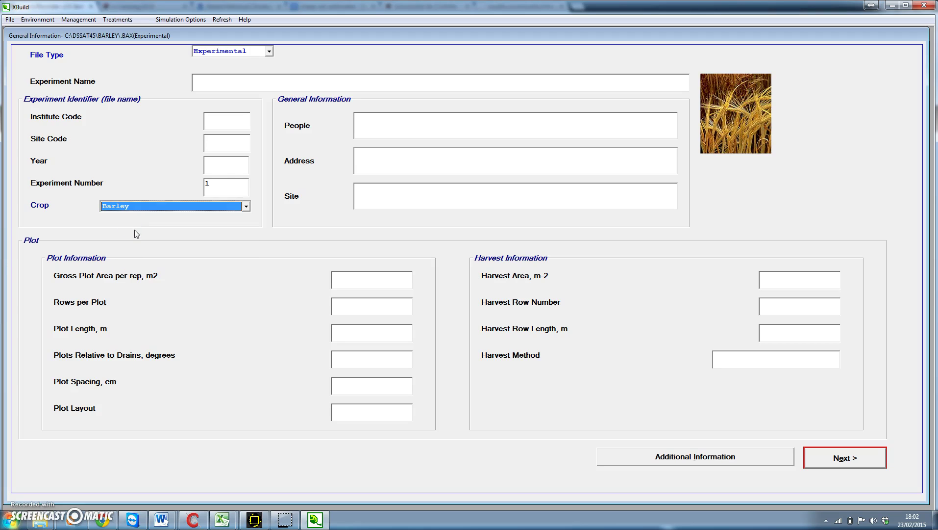
Step: Choose the DEFAULT barley cultivar and continue to the Fields page
{"action": "left_click", "coordinate": [850, 459]}
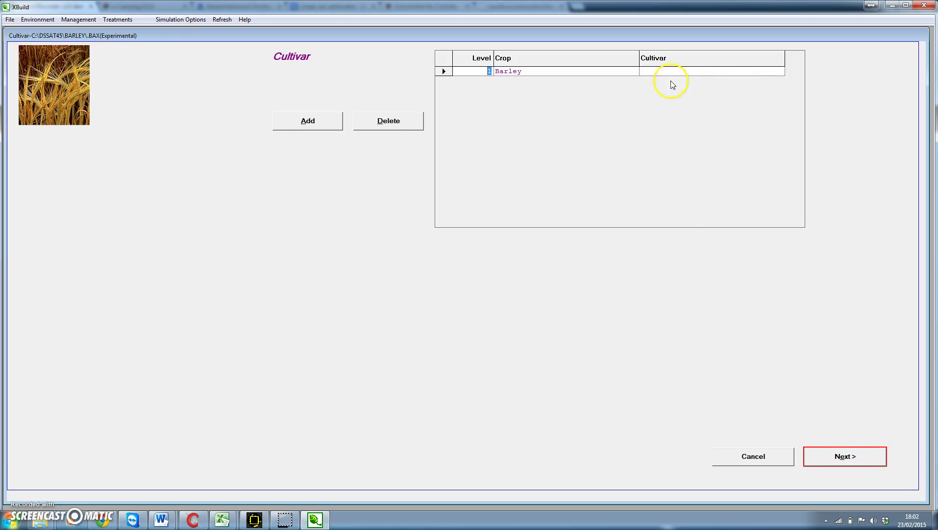
{"action": "left_click", "coordinate": [653, 72]}
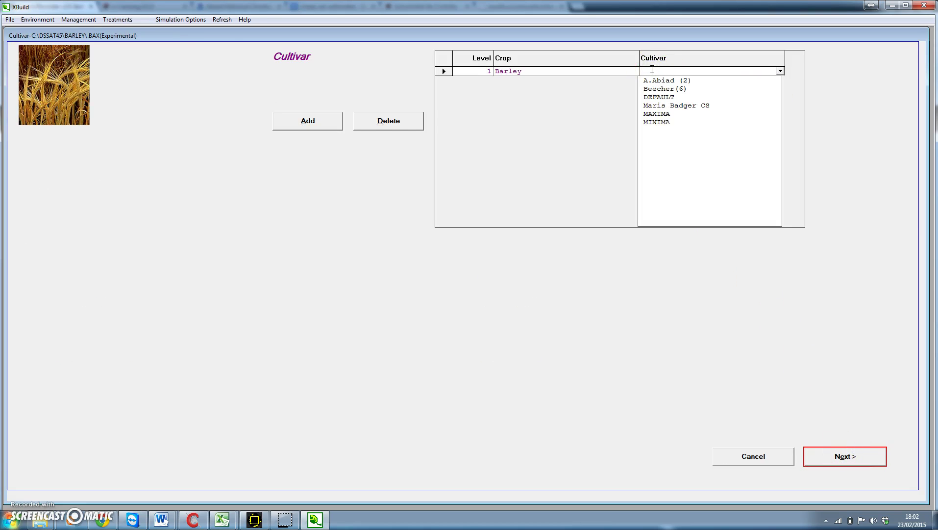
{"action": "left_click", "coordinate": [672, 98]}
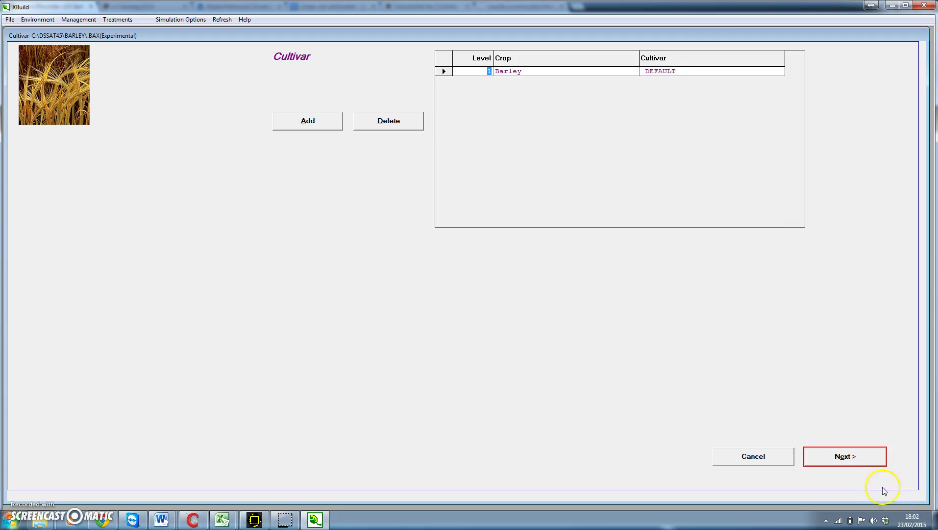
{"action": "left_click", "coordinate": [851, 460]}
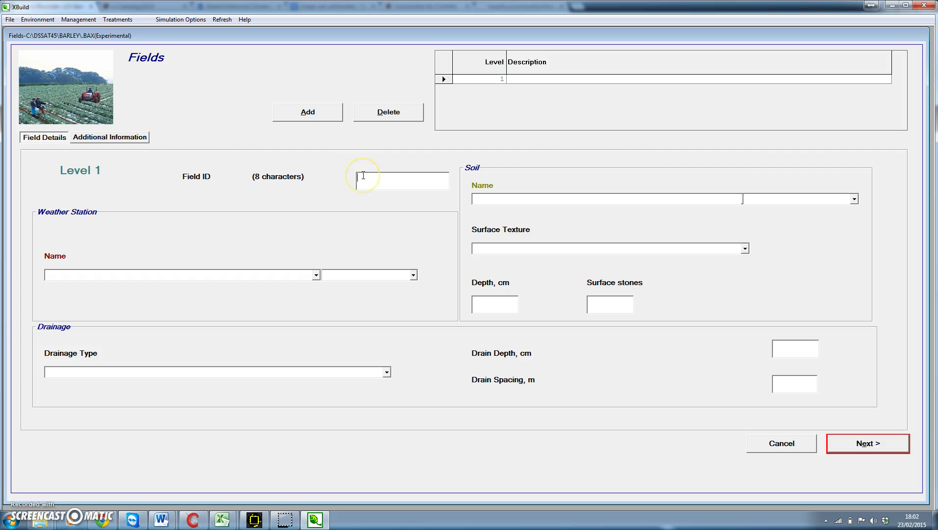
Step: Enter UCCO8701 as the Field ID
{"action": "left_click", "coordinate": [380, 182]}
{"action": "type", "text": "UCCO8701"}
Step: Select UCCO from the weather station list
{"action": "left_click", "coordinate": [317, 275]}
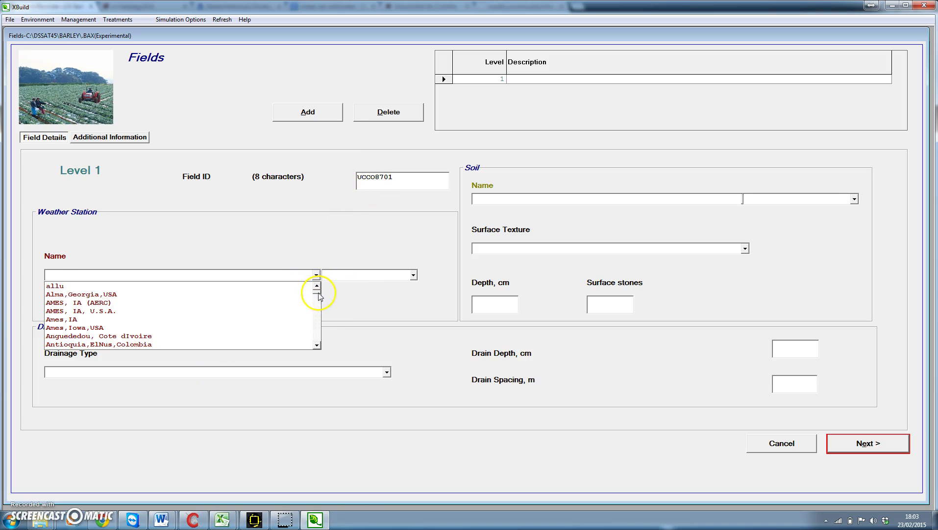
{"action": "left_click_drag", "start_coordinate": [319, 288], "coordinate": [319, 339]}
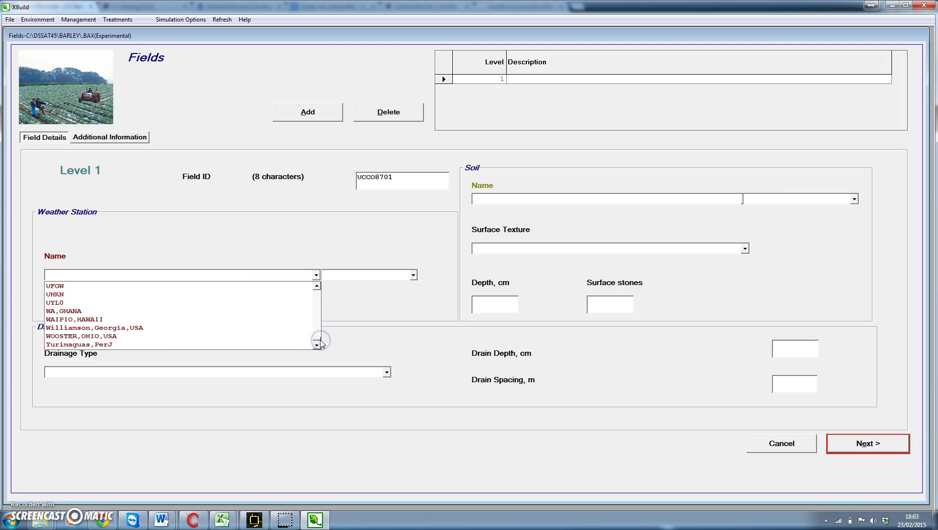
{"action": "left_click", "coordinate": [317, 285]}
{"action": "left_click", "coordinate": [316, 285]}
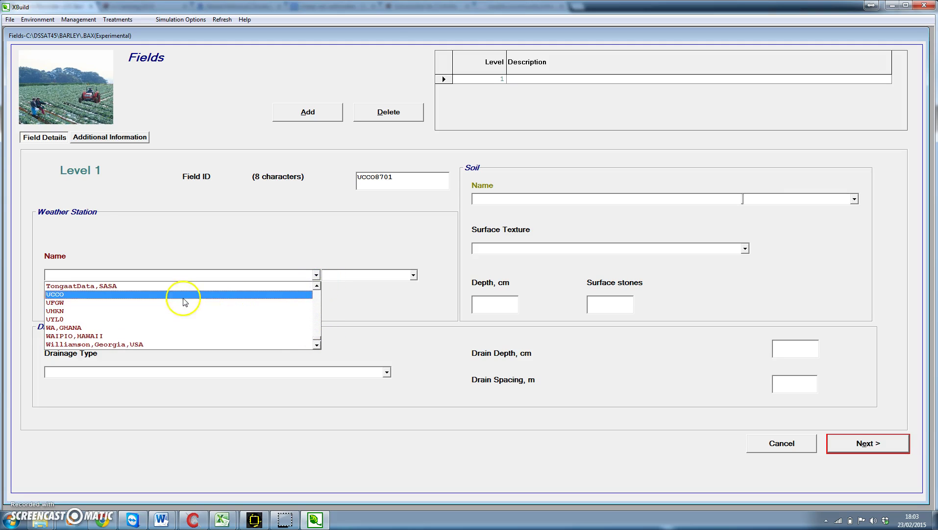
{"action": "left_click", "coordinate": [61, 294]}
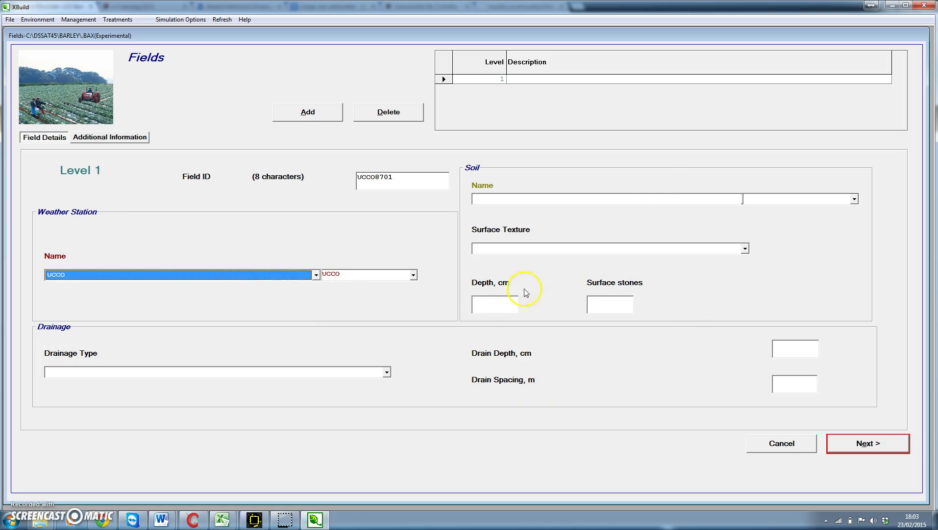
Step: Choose the DEFAULT medium sandy loam soil with a Sandy loam surface texture
{"action": "left_click", "coordinate": [580, 200]}
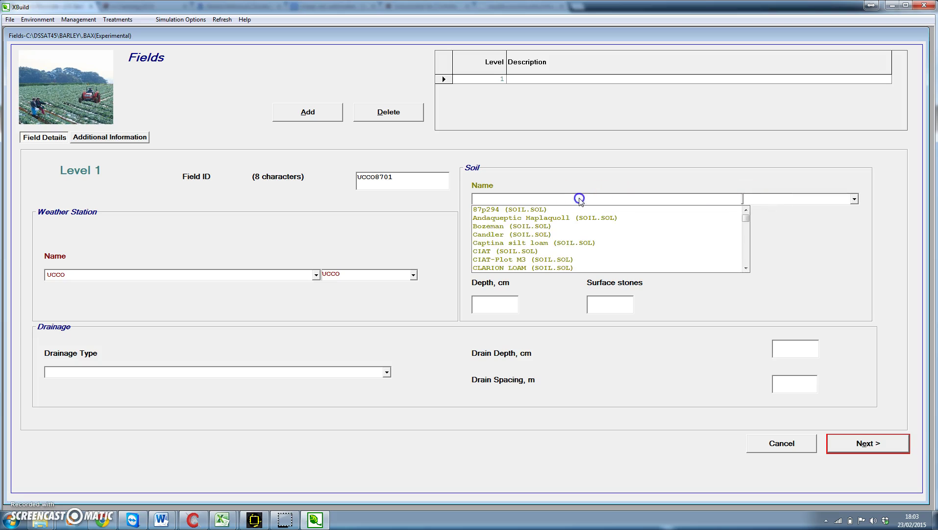
{"action": "left_click", "coordinate": [746, 254]}
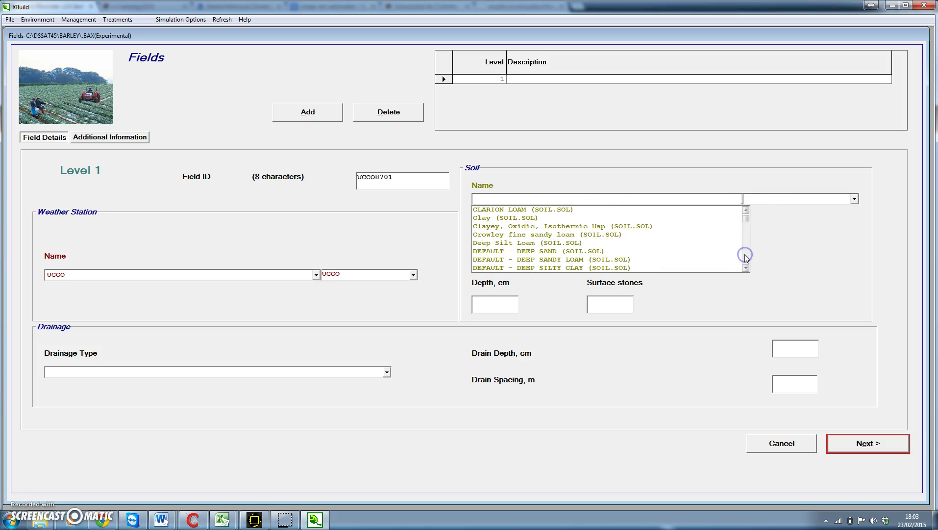
{"action": "left_click", "coordinate": [746, 267]}
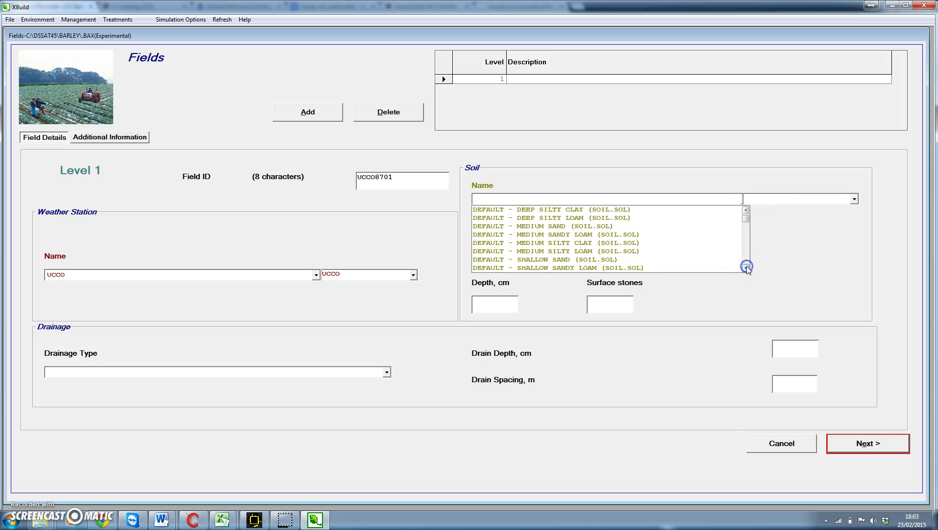
{"action": "left_click", "coordinate": [528, 234]}
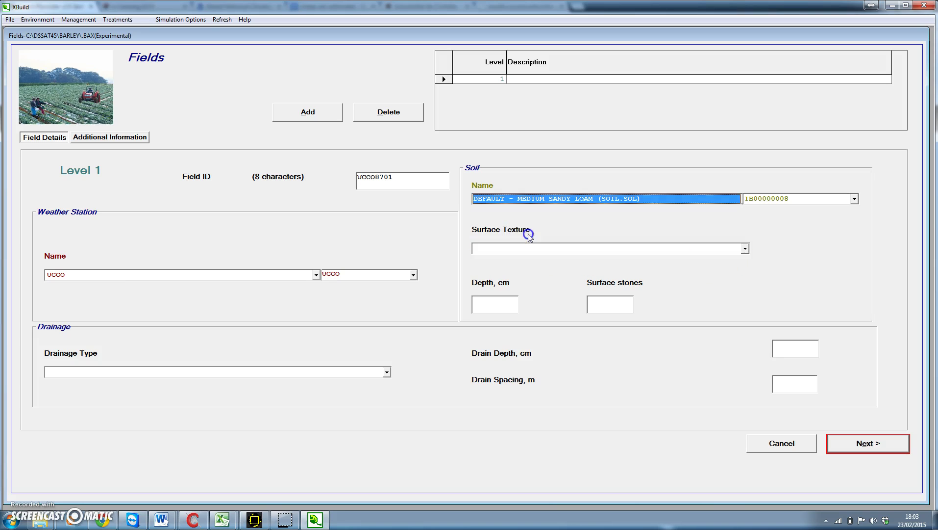
{"action": "left_click", "coordinate": [510, 254]}
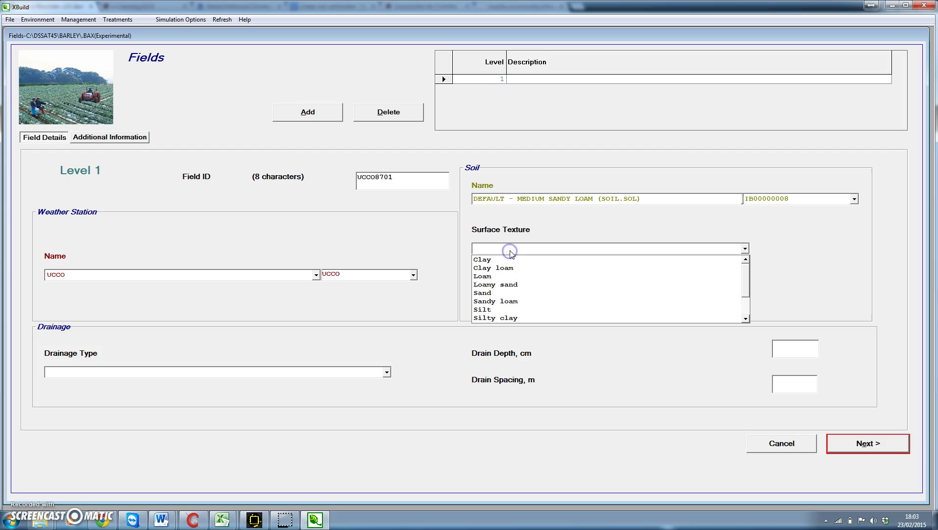
{"action": "left_click", "coordinate": [506, 301]}
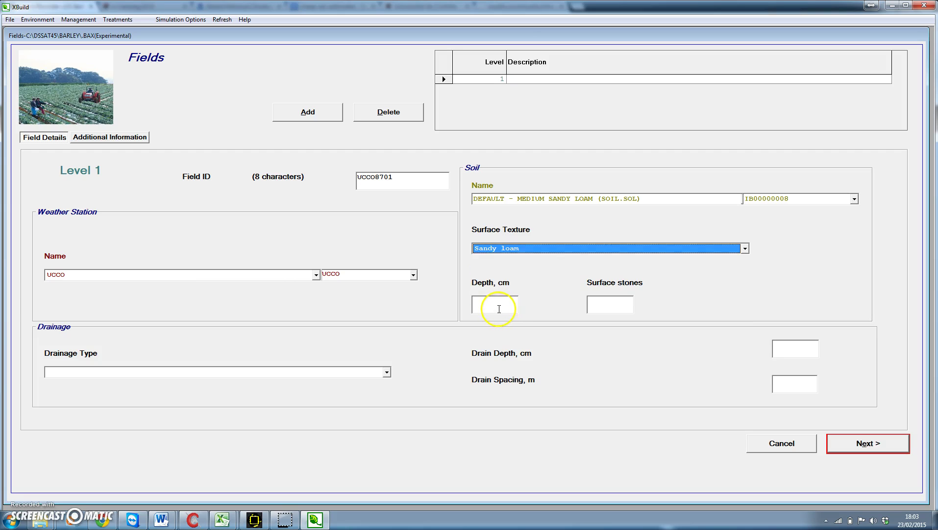
Step: Set soil depth to 100 cm, surface stones to 5, and drainage to No drainage
{"action": "left_click", "coordinate": [499, 307]}
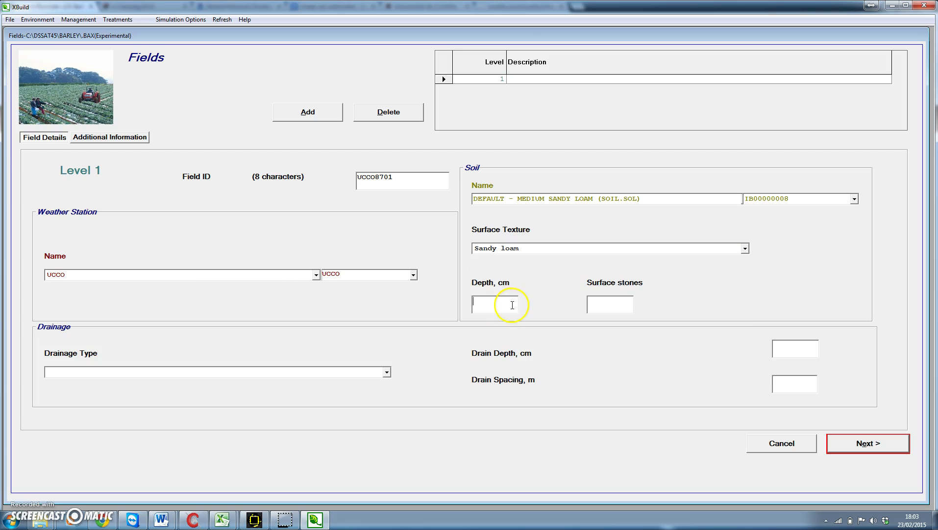
{"action": "type", "text": "100"}
{"action": "left_click", "coordinate": [598, 305]}
{"action": "type", "text": "5"}
{"action": "left_click", "coordinate": [387, 373]}
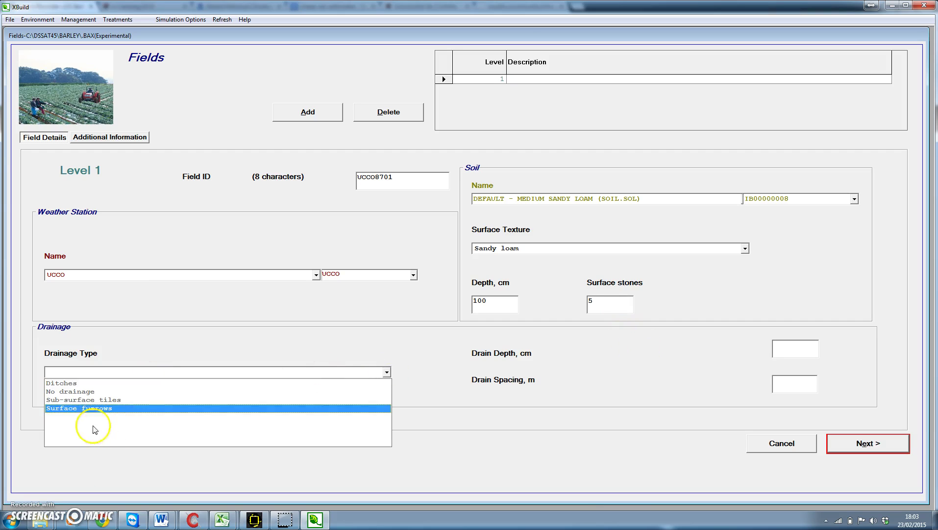
{"action": "left_click", "coordinate": [87, 392]}
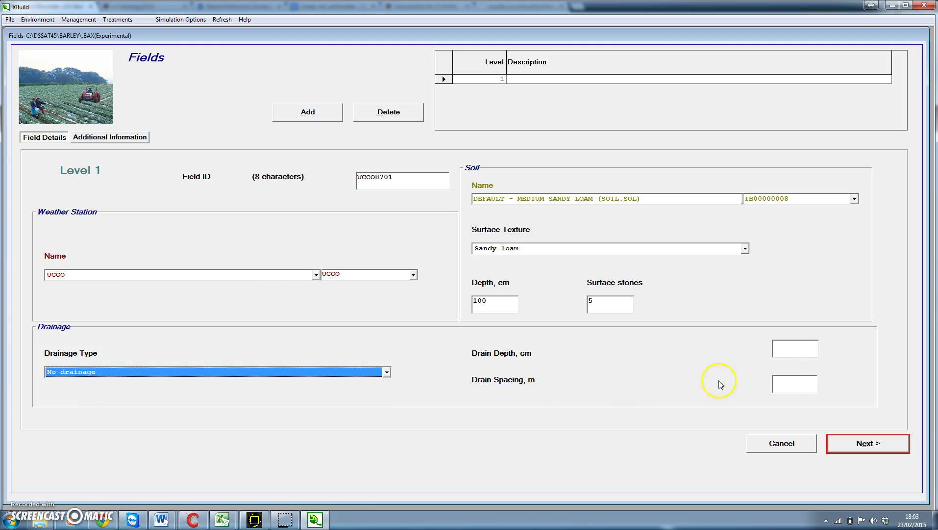
Step: Set planting date 11/01/1987 and emergence date 11/08/1987
{"action": "left_click", "coordinate": [859, 446]}
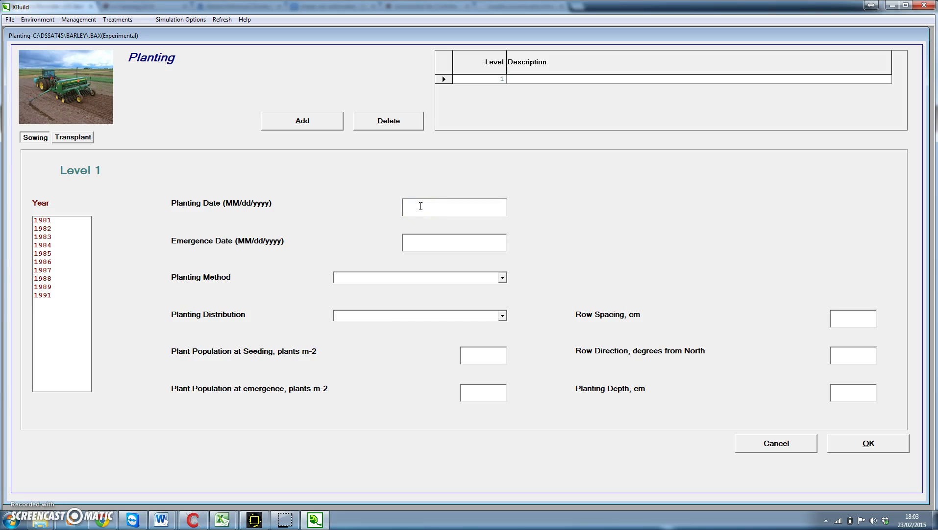
{"action": "left_click", "coordinate": [434, 227]}
{"action": "type", "text": "11/01/1987"}
{"action": "left_click_drag", "start_coordinate": [449, 203], "coordinate": [401, 200]}
{"action": "left_click", "coordinate": [427, 249]}
{"action": "type", "text": "11/"}
Step: Choose Dry seed planting in Rows with 20 cm row spacing
{"action": "left_click", "coordinate": [503, 278]}
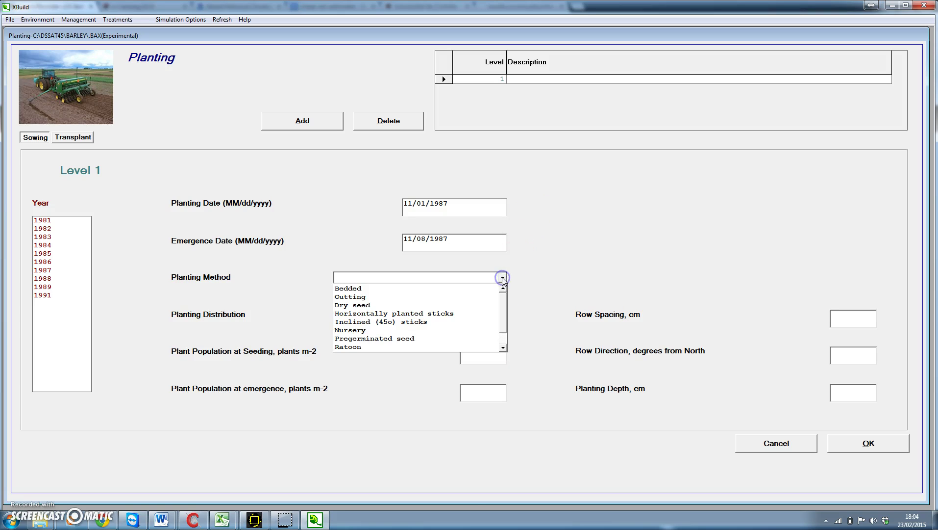
{"action": "left_click", "coordinate": [365, 305]}
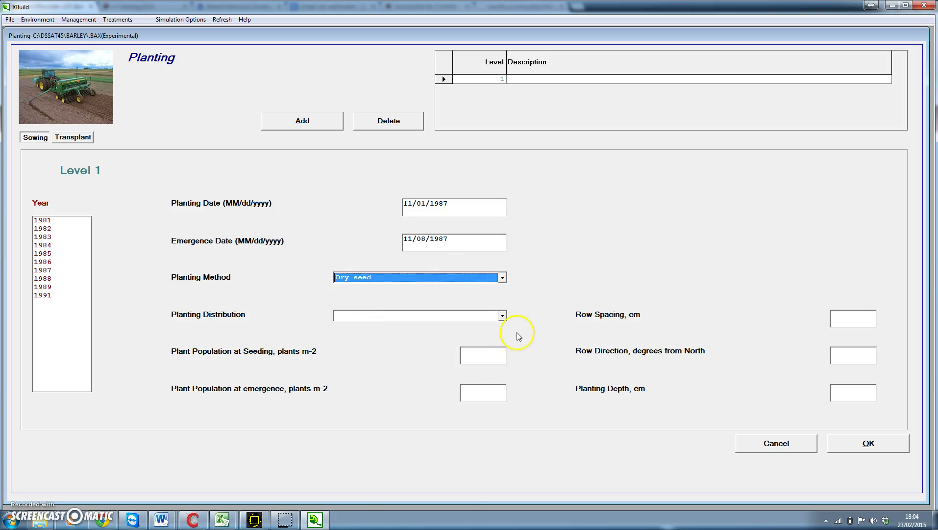
{"action": "left_click", "coordinate": [502, 315]}
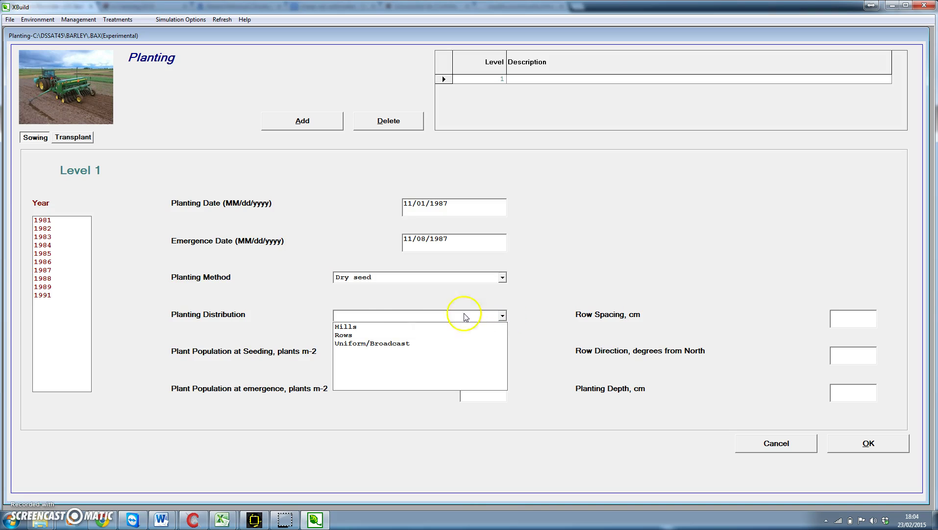
{"action": "left_click", "coordinate": [360, 336]}
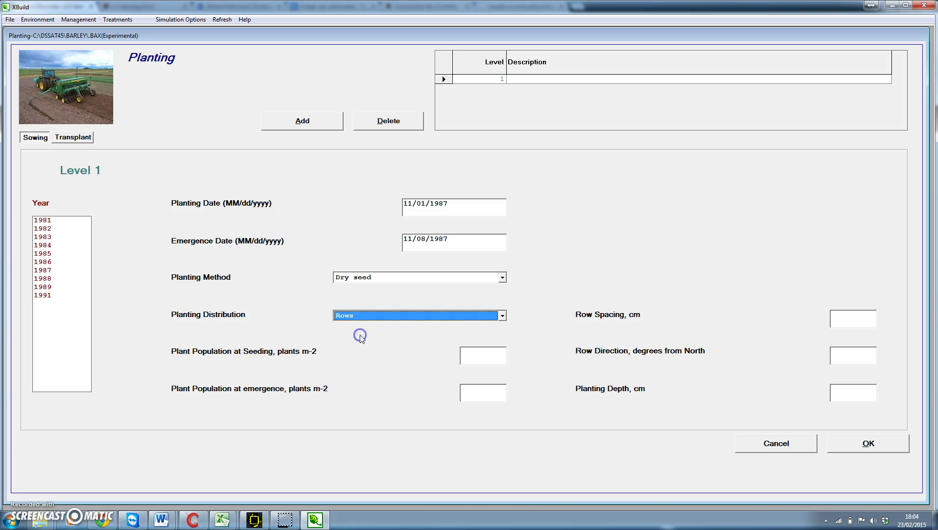
{"action": "left_click", "coordinate": [844, 321]}
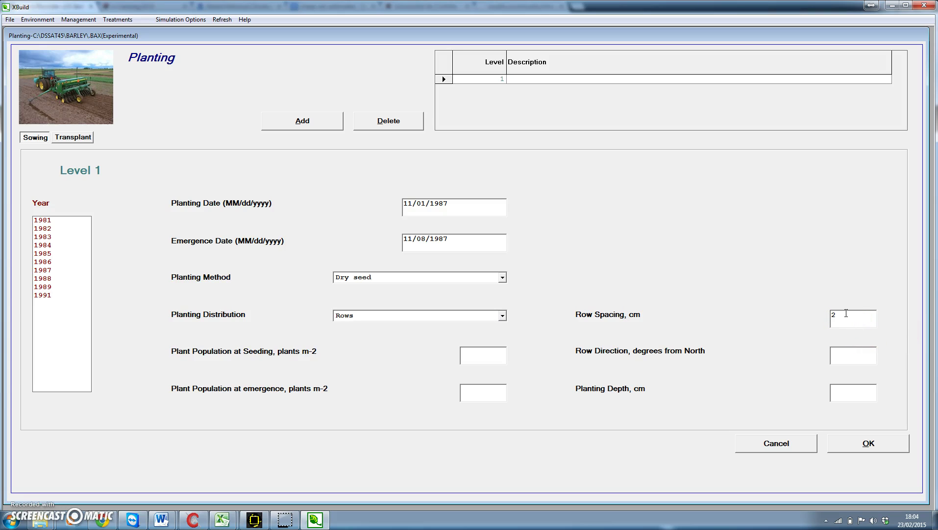
Step: Enter 400 plants m-2 at seeding and emergence, row direction 0, 5 cm depth, and confirm
{"action": "left_click", "coordinate": [480, 356]}
{"action": "left_click", "coordinate": [452, 391]}
{"action": "left_click", "coordinate": [481, 392]}
{"action": "left_click", "coordinate": [849, 359]}
{"action": "left_click", "coordinate": [847, 396]}
{"action": "left_click", "coordinate": [864, 444]}
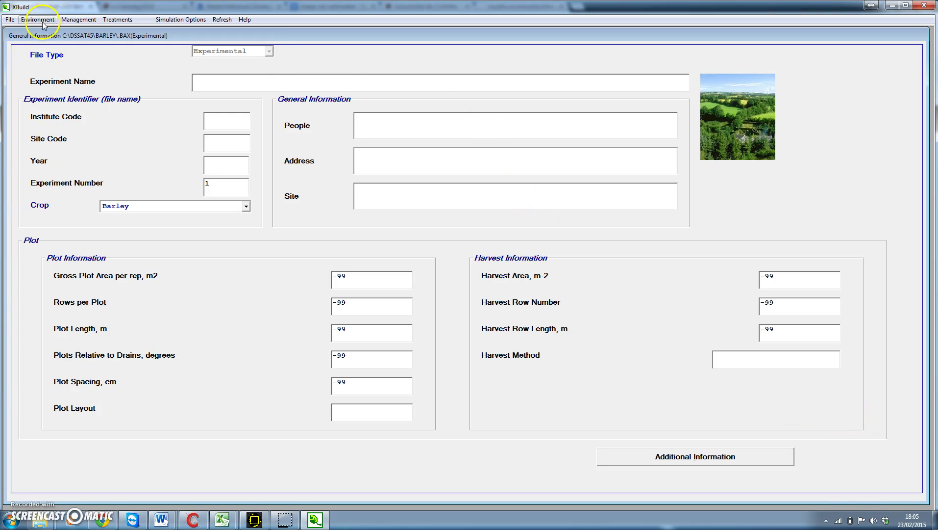
Step: Add a fertilizer application using Urea as the material
{"action": "left_click", "coordinate": [71, 20]}
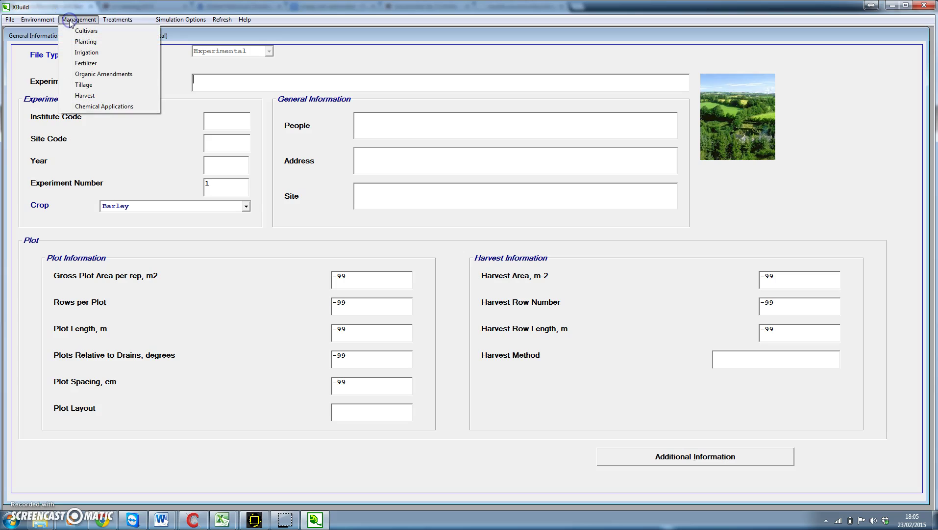
{"action": "left_click", "coordinate": [78, 31]}
{"action": "left_click", "coordinate": [86, 43]}
{"action": "left_click", "coordinate": [88, 66]}
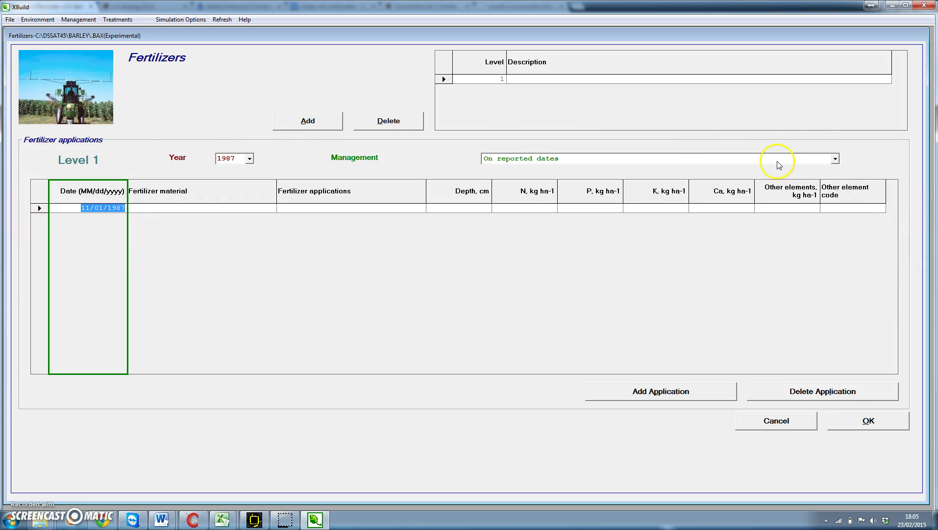
{"action": "left_click", "coordinate": [149, 211]}
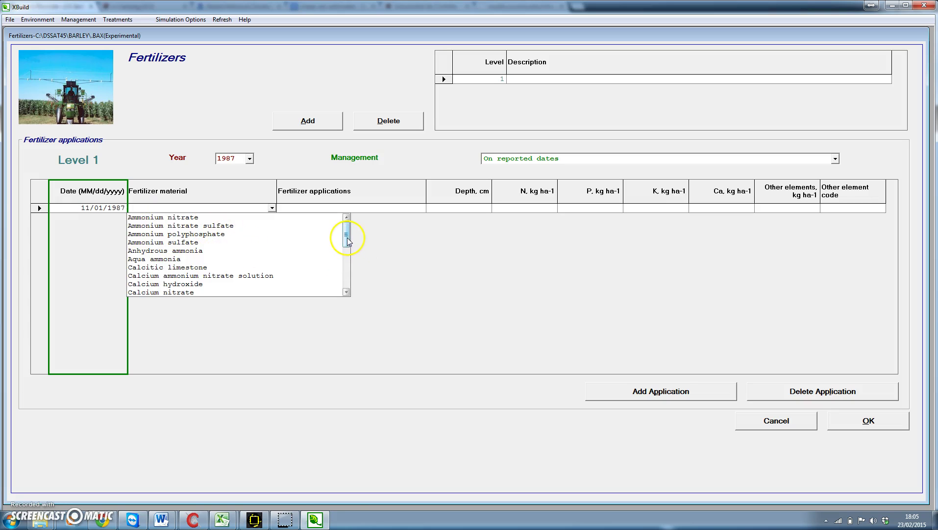
{"action": "left_click_drag", "start_coordinate": [347, 239], "coordinate": [346, 274]}
{"action": "left_click", "coordinate": [140, 284]}
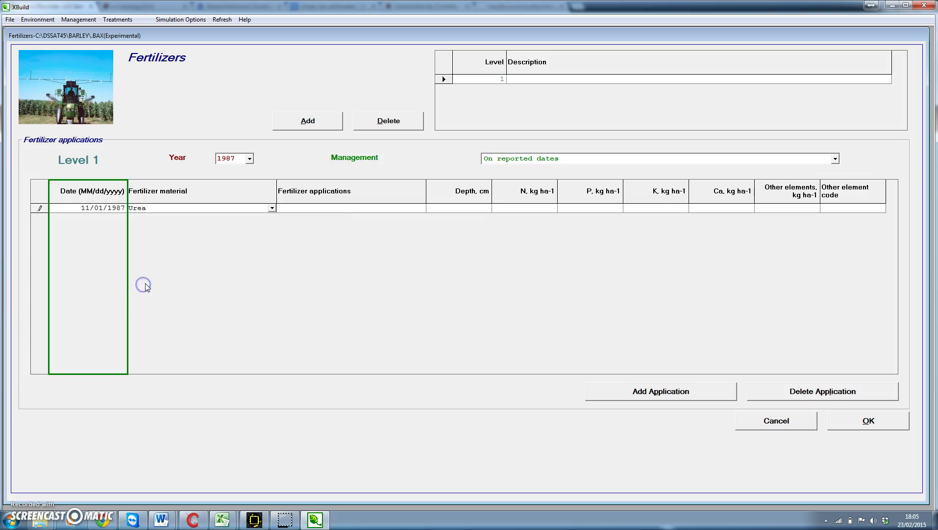
Step: Apply it banded on surface at 1 cm depth with 100 kg N ha-1
{"action": "left_click", "coordinate": [327, 206]}
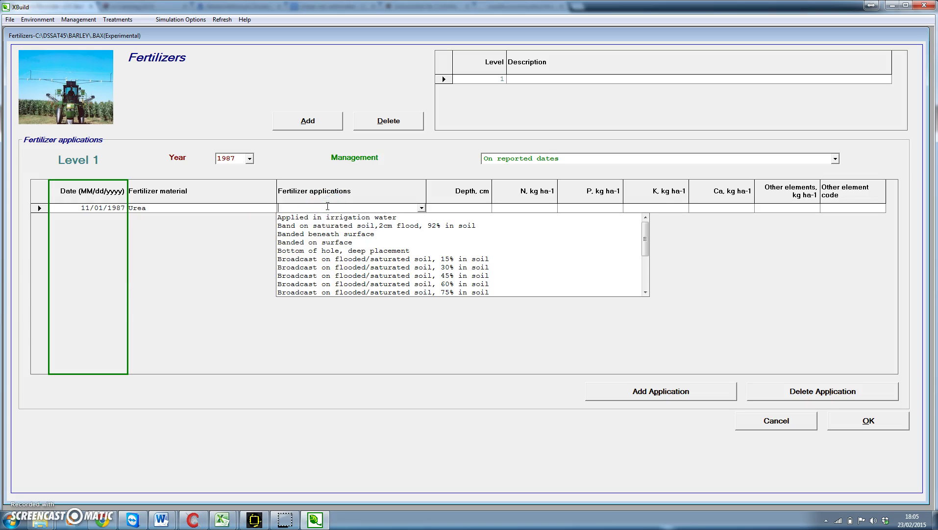
{"action": "left_click", "coordinate": [312, 242]}
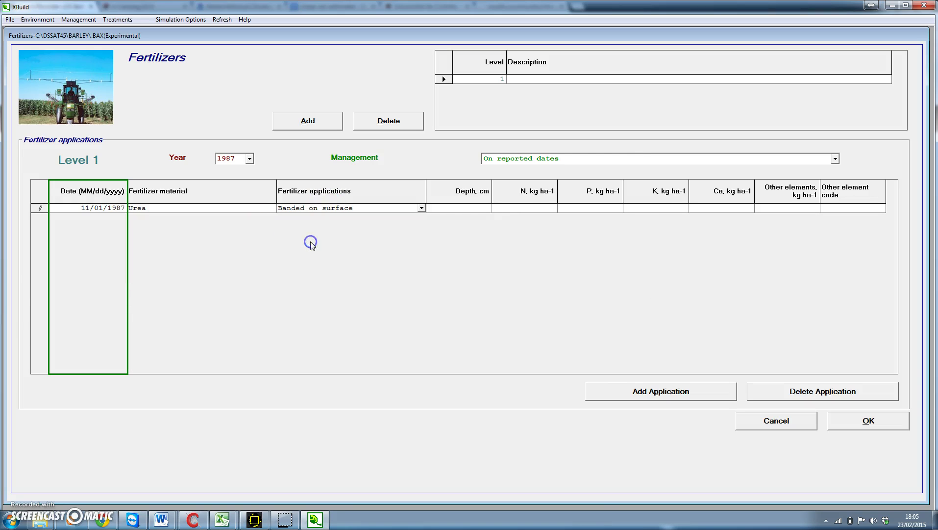
{"action": "left_click", "coordinate": [476, 210]}
{"action": "left_click", "coordinate": [493, 219]}
{"action": "left_click", "coordinate": [465, 209]}
{"action": "type", "text": "1"}
{"action": "left_click", "coordinate": [544, 214]}
{"action": "type", "text": "100"}
Step: Confirm the fertilizer entry and review treatment 1 'Sim1' in the treatments table
{"action": "left_click", "coordinate": [866, 420]}
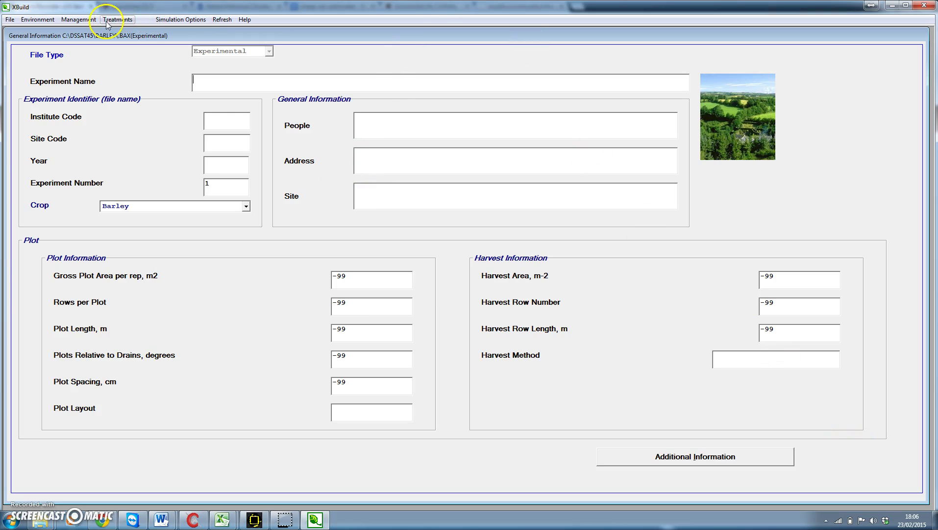
{"action": "left_click", "coordinate": [85, 21]}
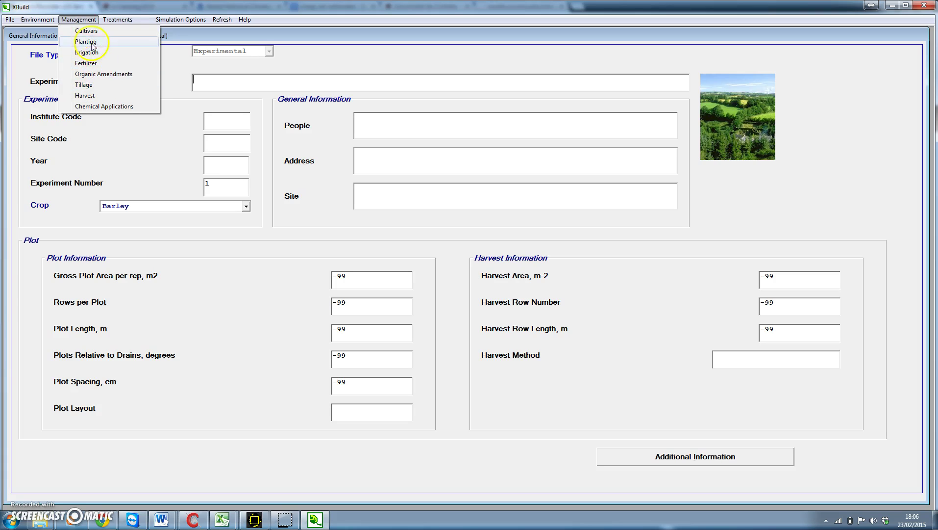
{"action": "left_click", "coordinate": [93, 31]}
{"action": "left_click", "coordinate": [127, 19]}
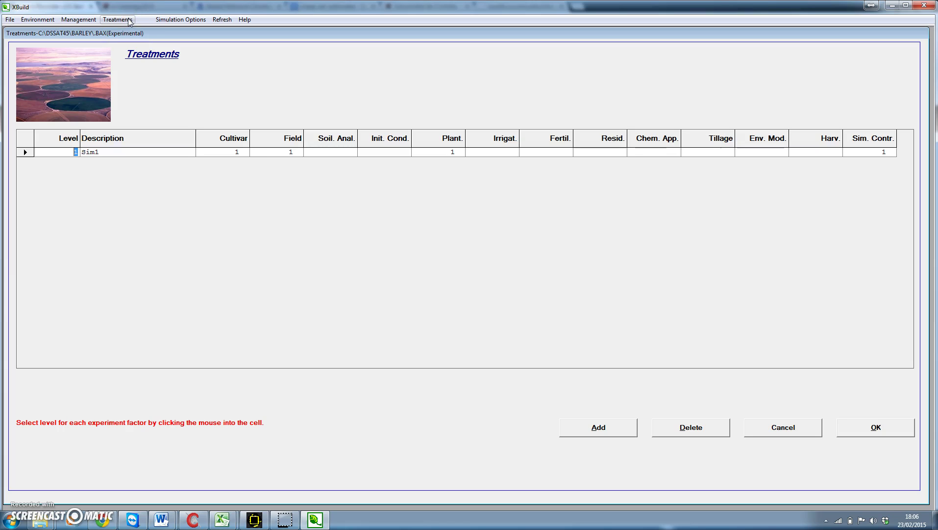
{"action": "left_click", "coordinate": [137, 10]}
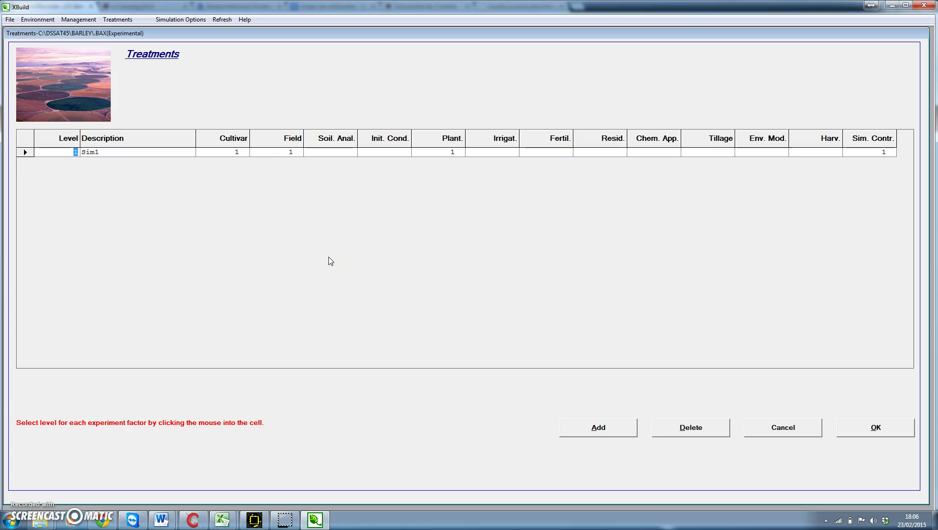
Step: Add planting level 2 with a population of 200 plants m-2
{"action": "left_click", "coordinate": [875, 427]}
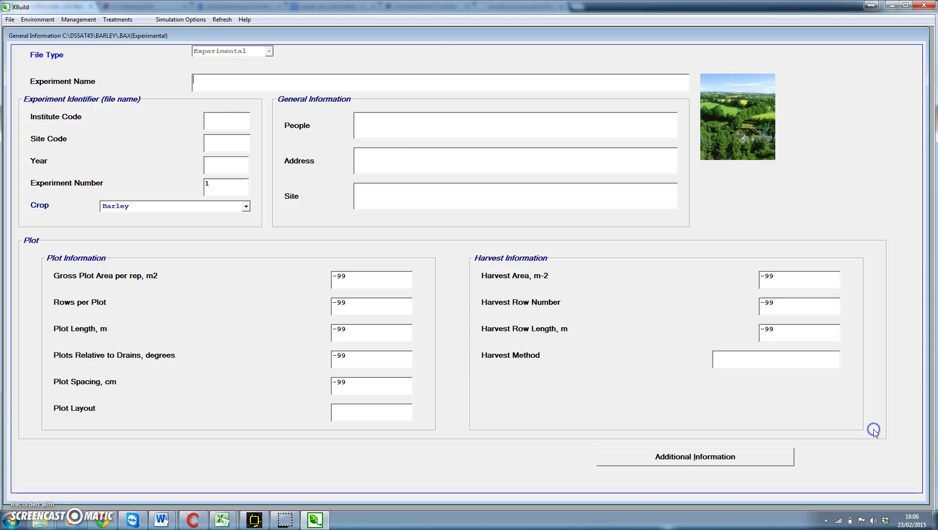
{"action": "left_click", "coordinate": [78, 20]}
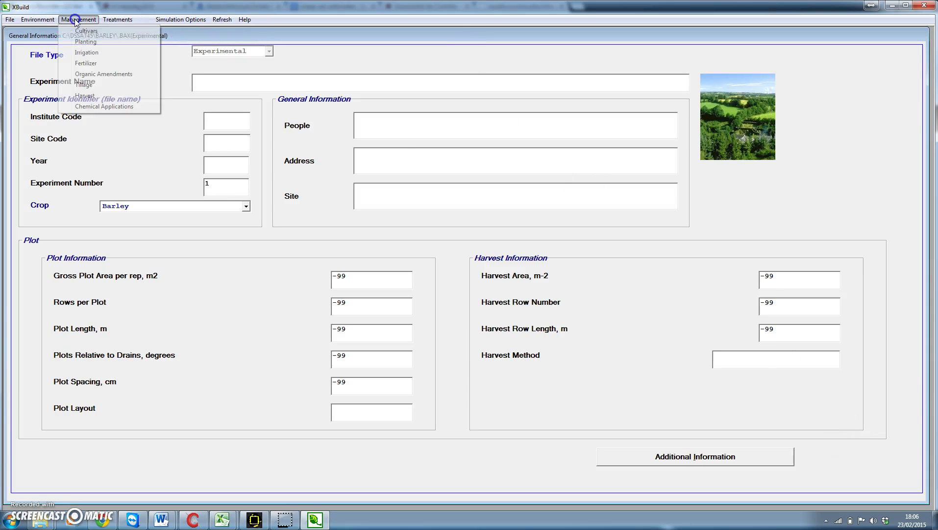
{"action": "left_click", "coordinate": [93, 41]}
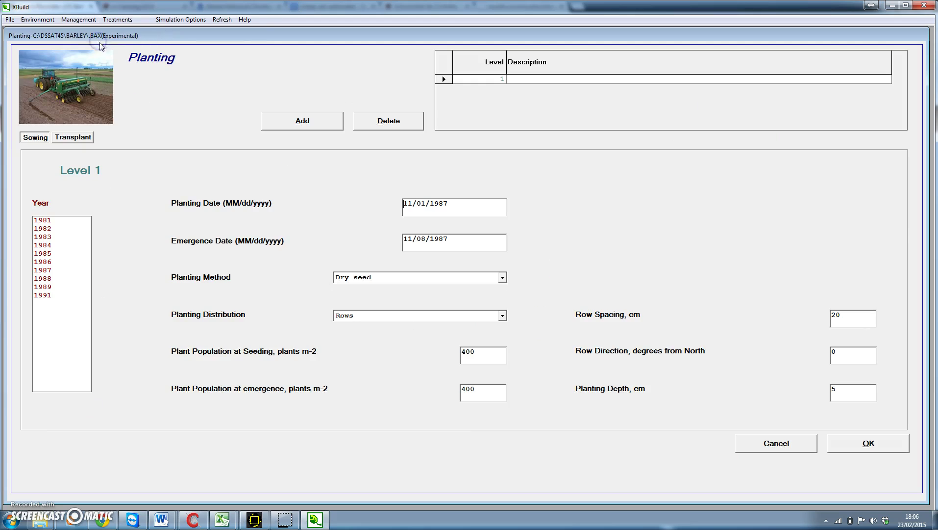
{"action": "left_click", "coordinate": [526, 79]}
{"action": "left_click", "coordinate": [296, 123]}
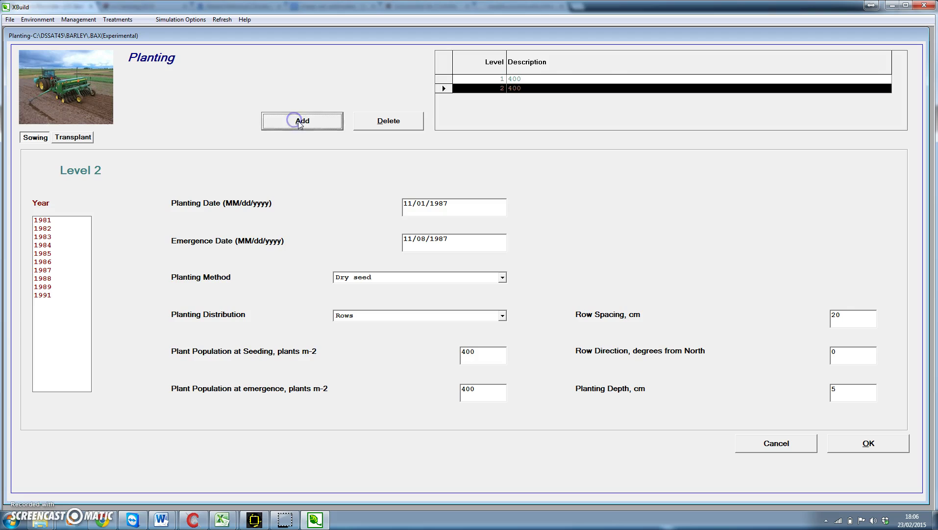
{"action": "left_click", "coordinate": [523, 89]}
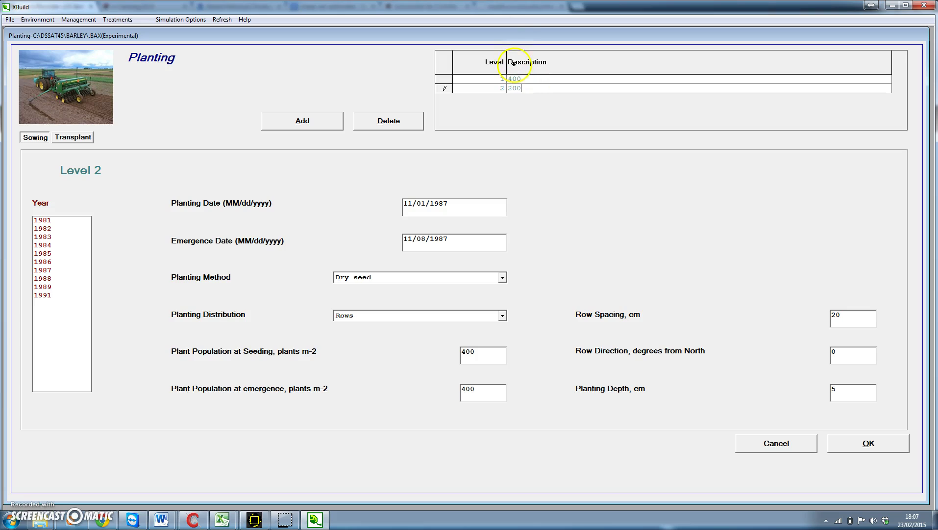
{"action": "double_click", "coordinate": [478, 358]}
{"action": "left_click_drag", "start_coordinate": [478, 392], "coordinate": [451, 393]}
{"action": "type", "text": "200"}
Step: Add planting level 3 with seeding and emergence populations of 100 plants m-2
{"action": "left_click", "coordinate": [307, 125]}
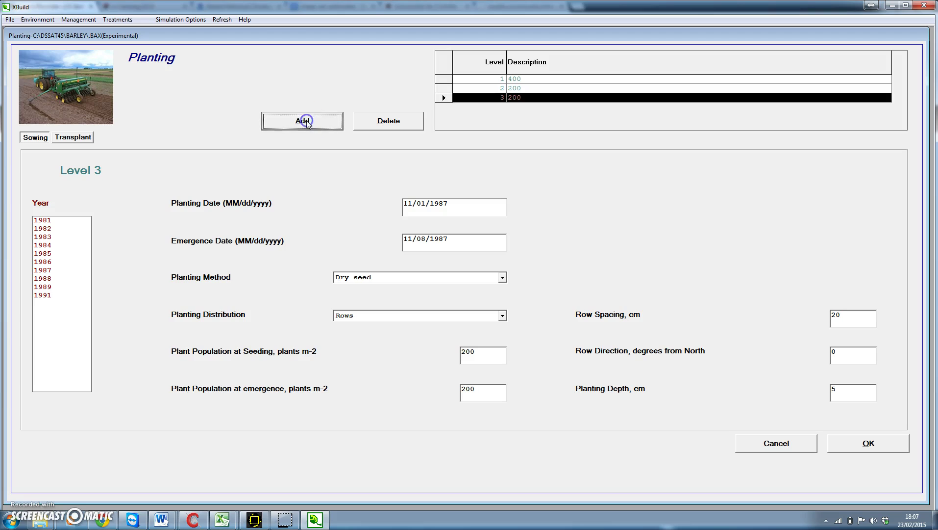
{"action": "left_click", "coordinate": [532, 97]}
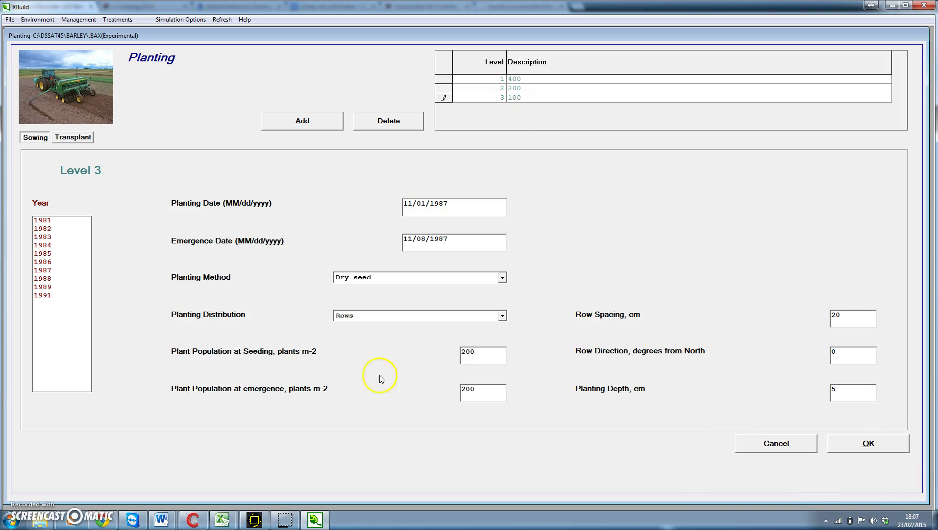
{"action": "double_click", "coordinate": [470, 359]}
{"action": "left_click_drag", "start_coordinate": [478, 390], "coordinate": [452, 393]}
{"action": "type", "text": "100"}
Step: Add planting level 4 with seeding and emergence populations of 50 plants m-2
{"action": "left_click", "coordinate": [313, 122]}
{"action": "left_click", "coordinate": [515, 107]}
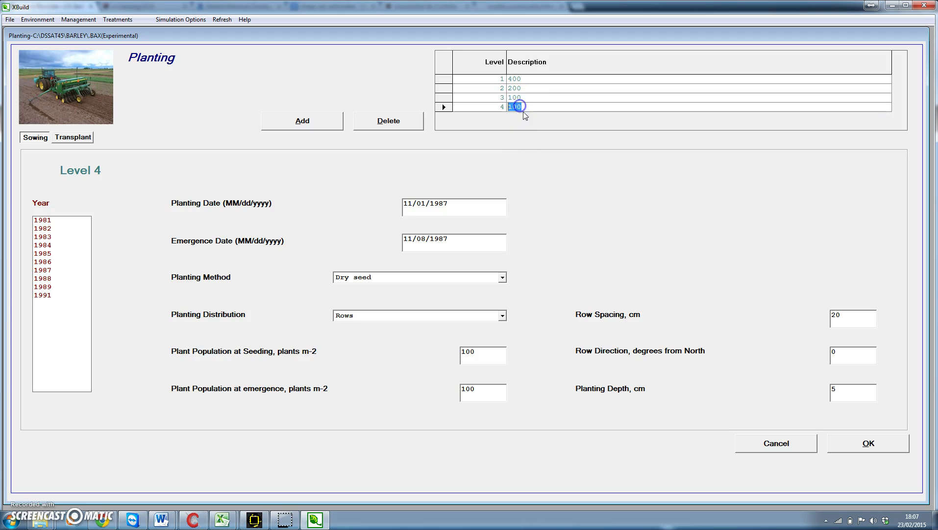
{"action": "type", "text": "50"}
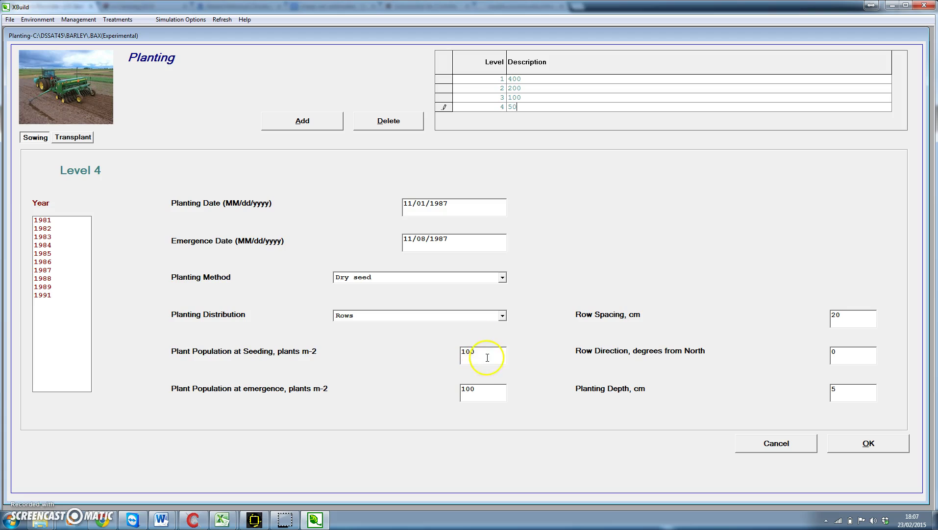
{"action": "left_click_drag", "start_coordinate": [485, 354], "coordinate": [444, 360]}
{"action": "type", "text": "50"}
{"action": "double_click", "coordinate": [468, 388]}
Step: Set the simulation crop model to CROPSIM-CERES-Barley and view the water and nitrogen options
{"action": "left_click", "coordinate": [867, 444]}
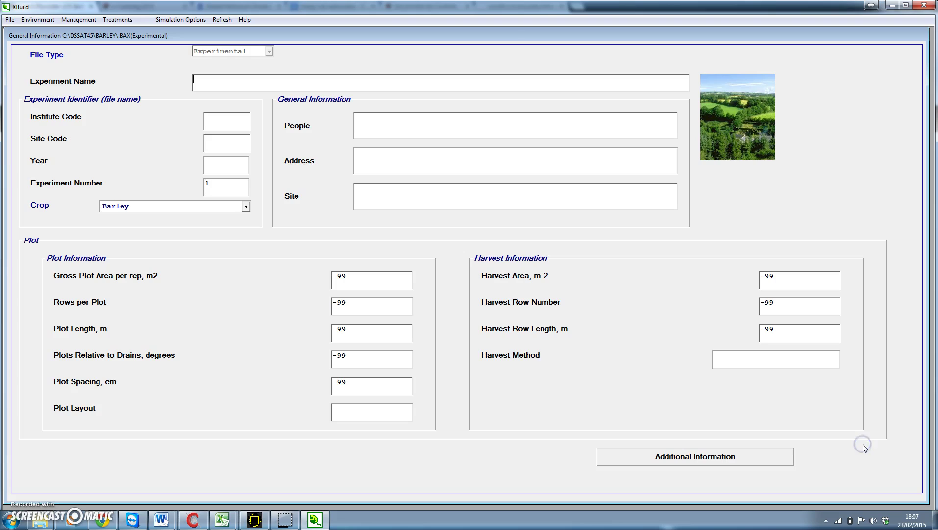
{"action": "left_click", "coordinate": [147, 22]}
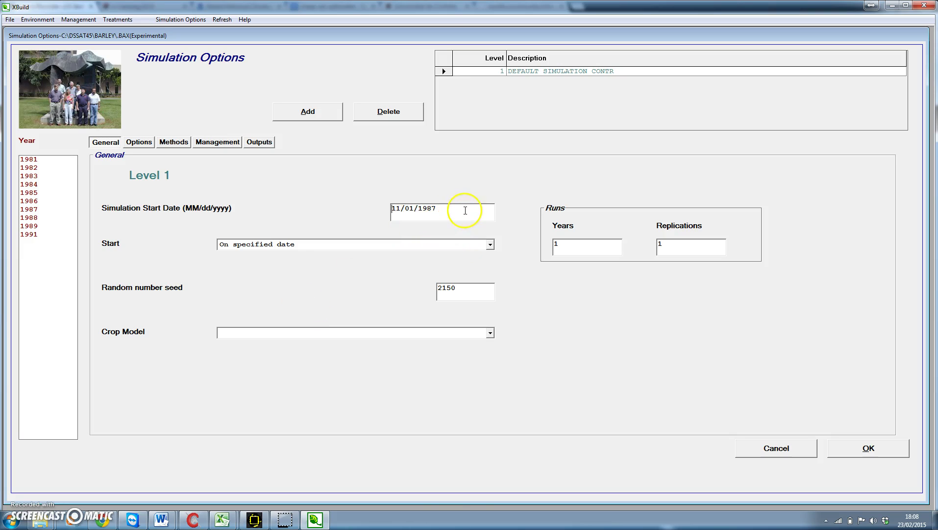
{"action": "left_click", "coordinate": [491, 333]}
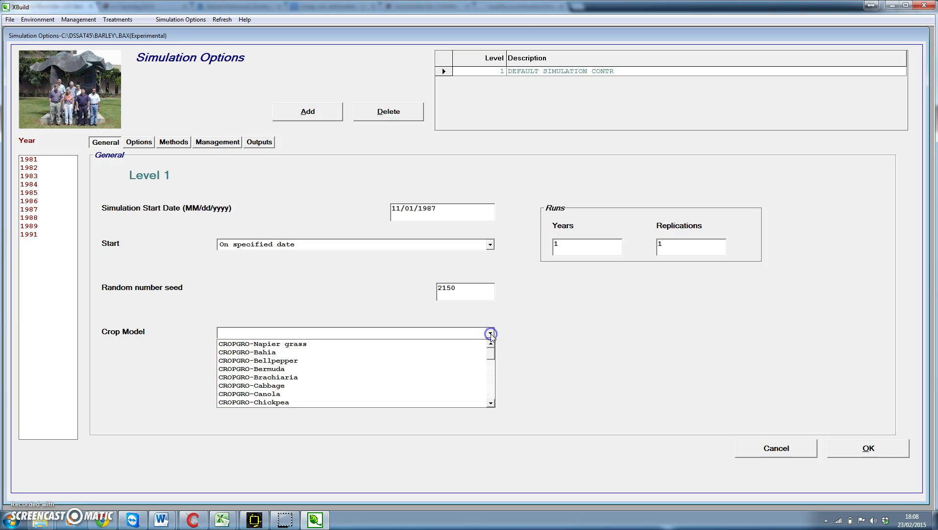
{"action": "left_click", "coordinate": [490, 395]}
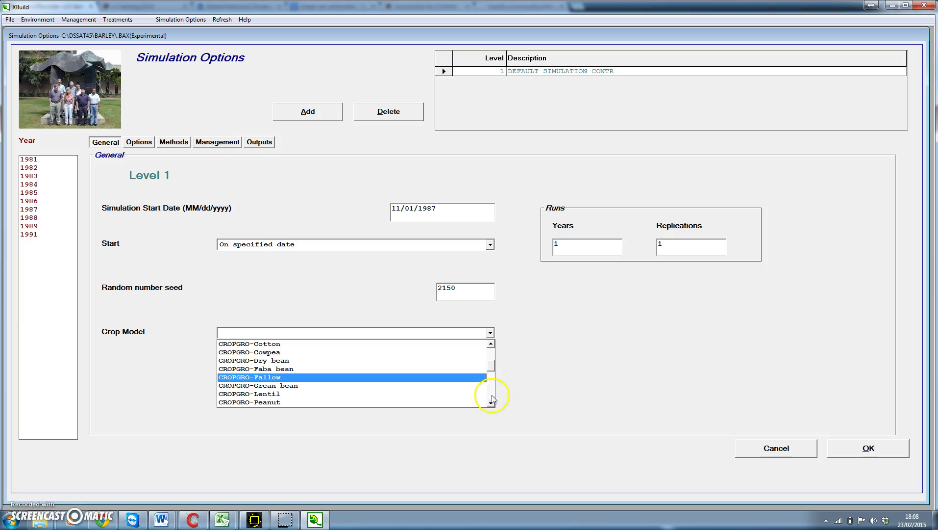
{"action": "left_click", "coordinate": [491, 395]}
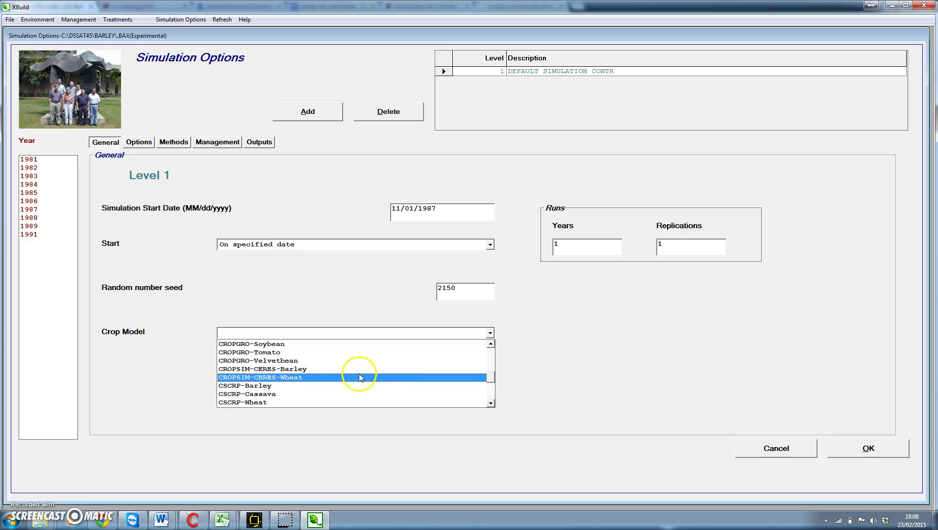
{"action": "left_click", "coordinate": [271, 372]}
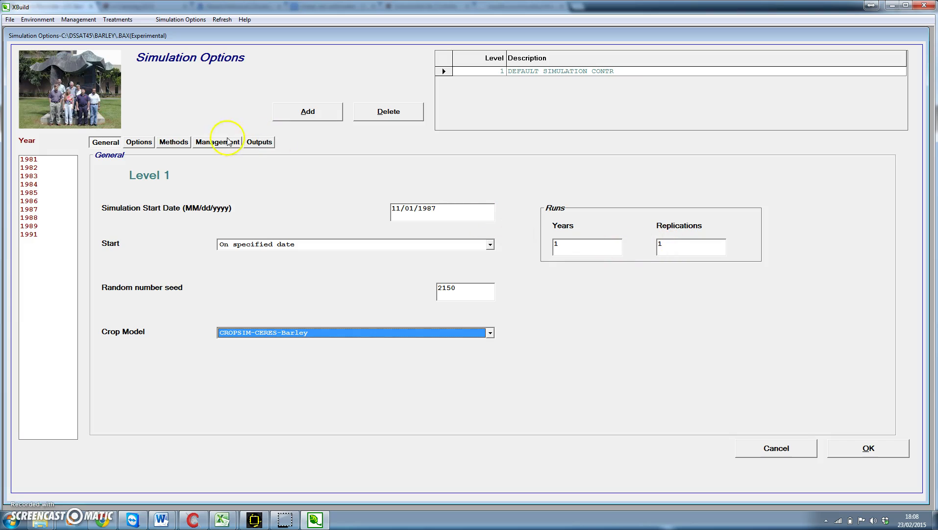
{"action": "left_click", "coordinate": [140, 142]}
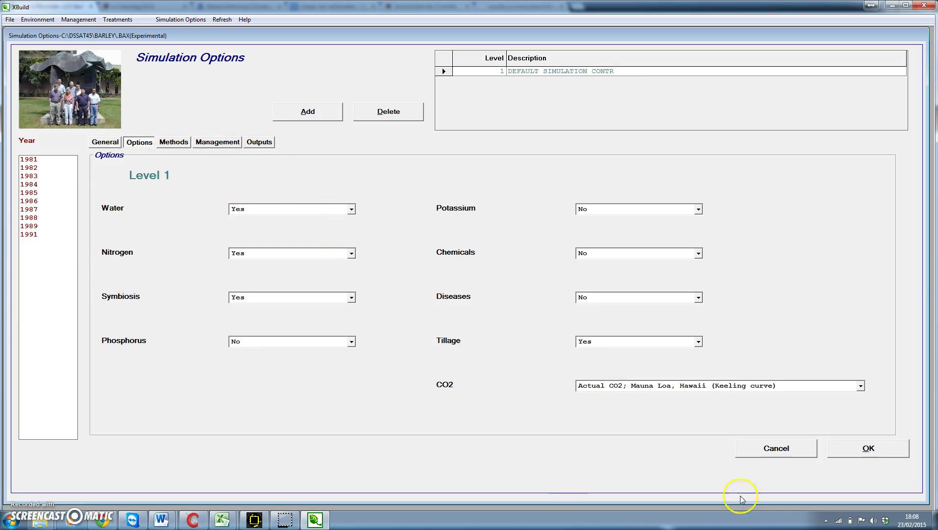
Step: Set Symbiosis to No in the simulation options, then bring up the Methods settings
{"action": "left_click", "coordinate": [352, 298]}
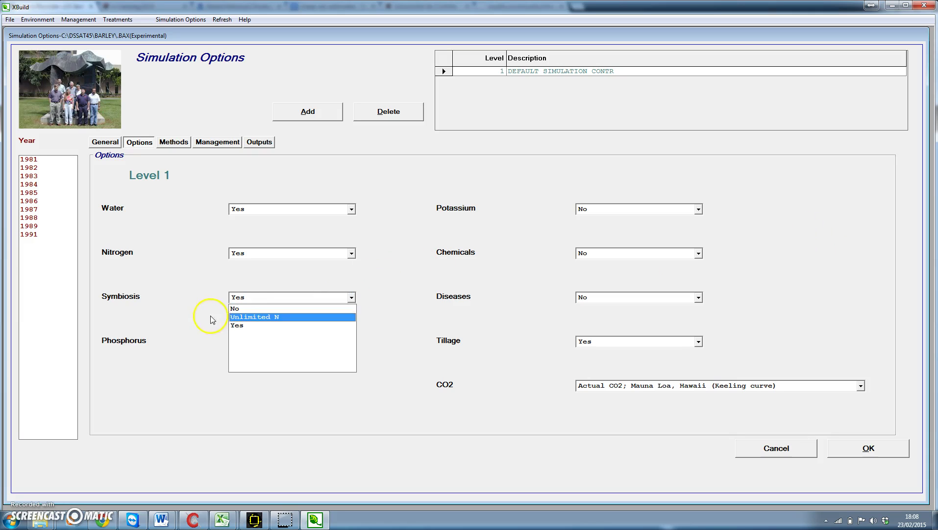
{"action": "left_click", "coordinate": [247, 307]}
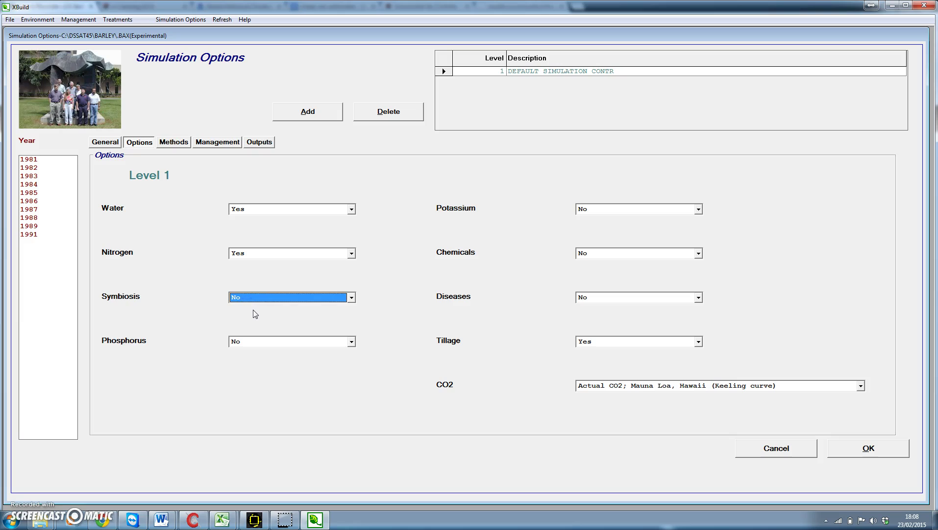
{"action": "left_click", "coordinate": [271, 310]}
{"action": "left_click", "coordinate": [182, 141]}
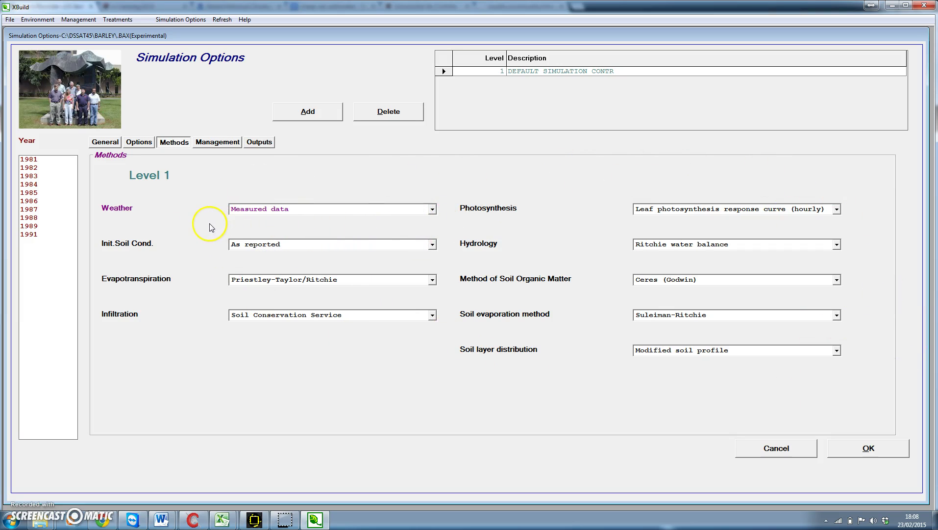
Step: Set irrigation and water management to irrigate automatically when required
{"action": "left_click", "coordinate": [223, 142]}
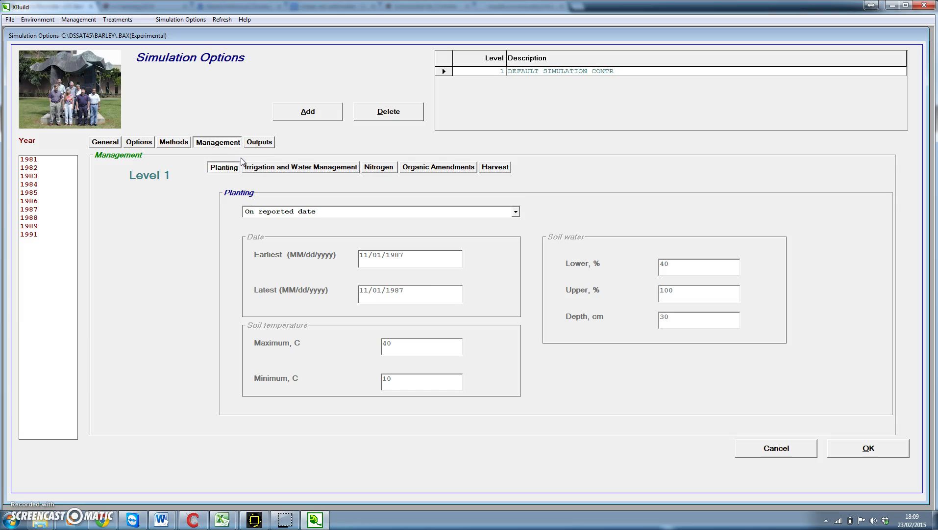
{"action": "left_click", "coordinate": [296, 172]}
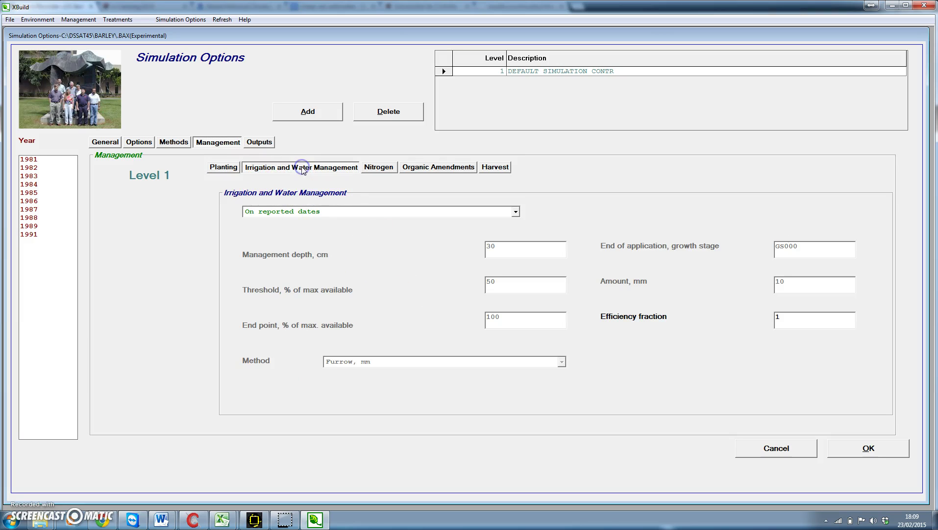
{"action": "left_click", "coordinate": [516, 211]}
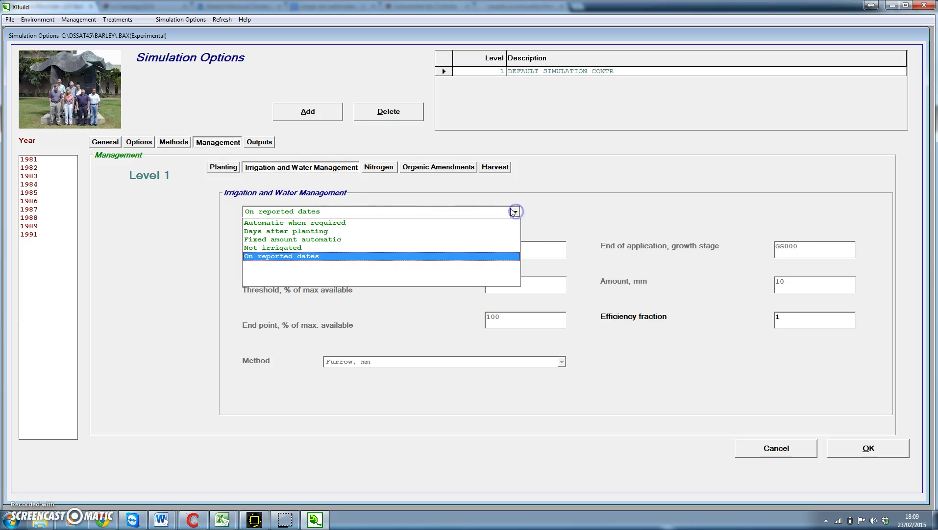
{"action": "left_click", "coordinate": [314, 223]}
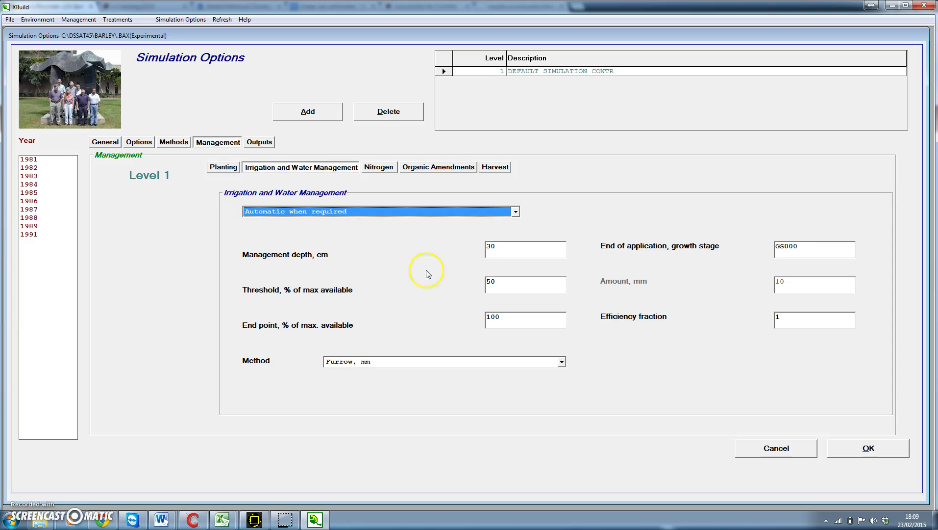
Step: Set the irrigation management depth to 100 cm and the method to Sprinkler, mm
{"action": "double_click", "coordinate": [490, 246]}
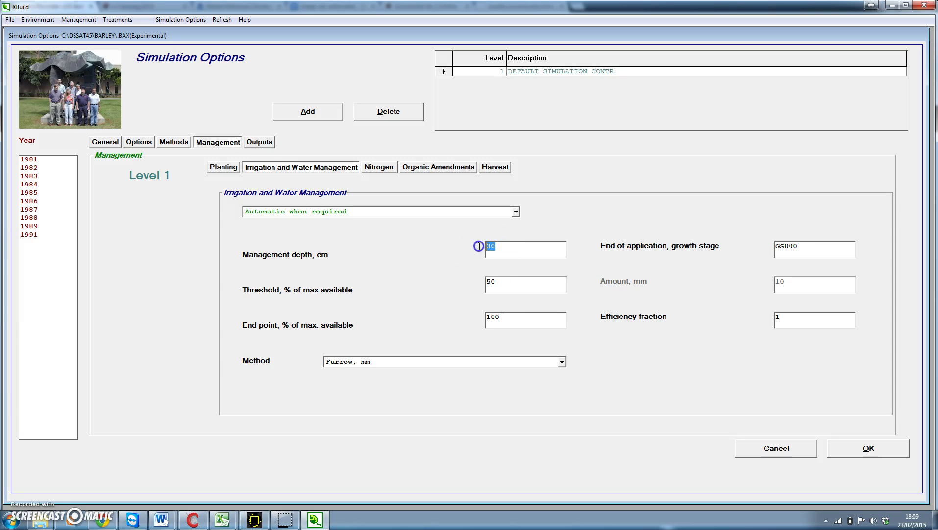
{"action": "left_click", "coordinate": [441, 353]}
{"action": "type", "text": "100"}
{"action": "left_click", "coordinate": [509, 316]}
{"action": "left_click", "coordinate": [562, 361]}
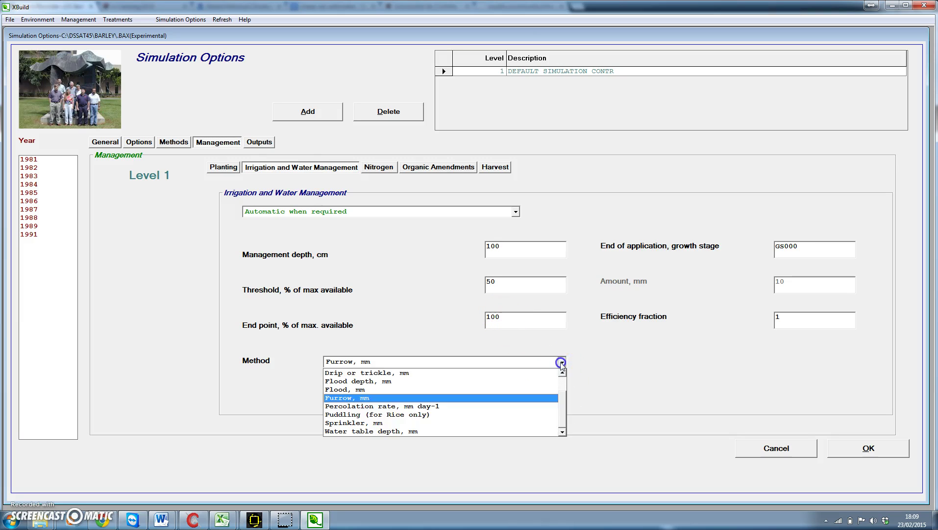
{"action": "left_click", "coordinate": [391, 424]}
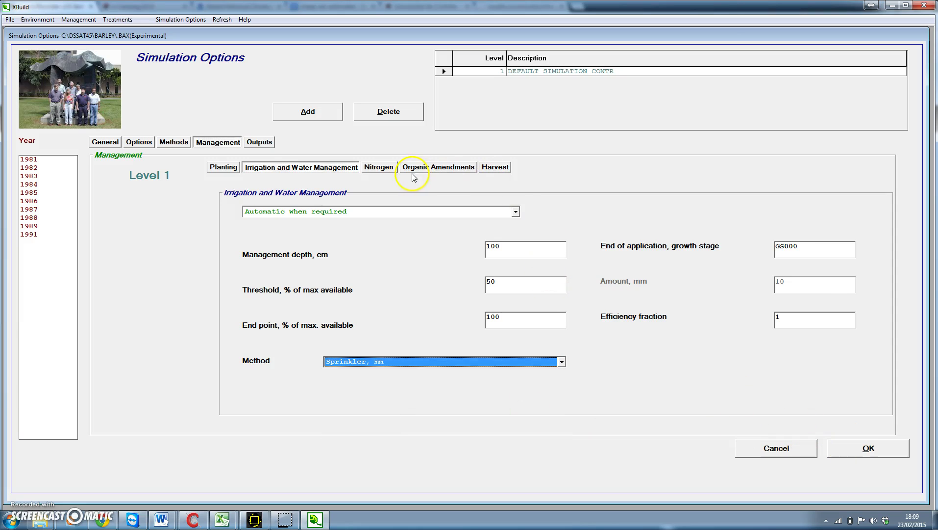
Step: Check the nitrogen choices without changes, then view Organic Amendments and the Harvest-at-maturity settings
{"action": "left_click", "coordinate": [382, 171]}
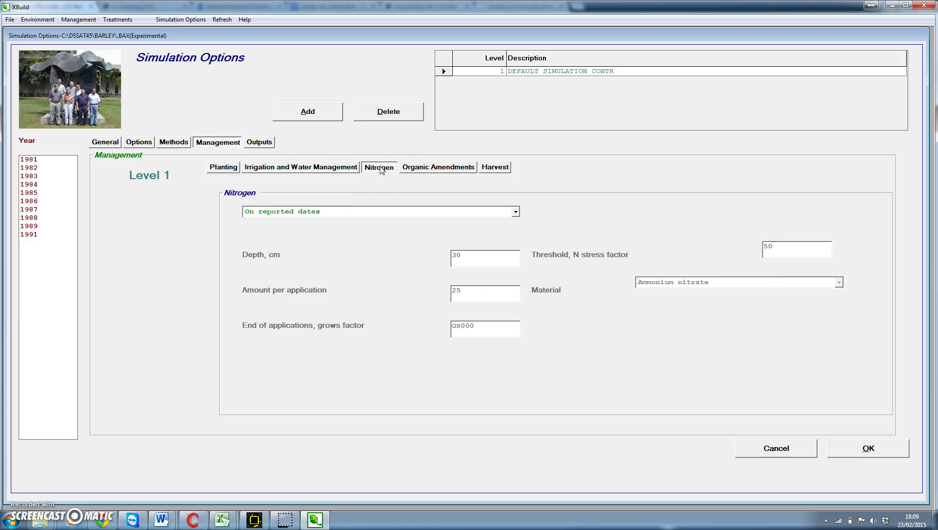
{"action": "left_click", "coordinate": [515, 212]}
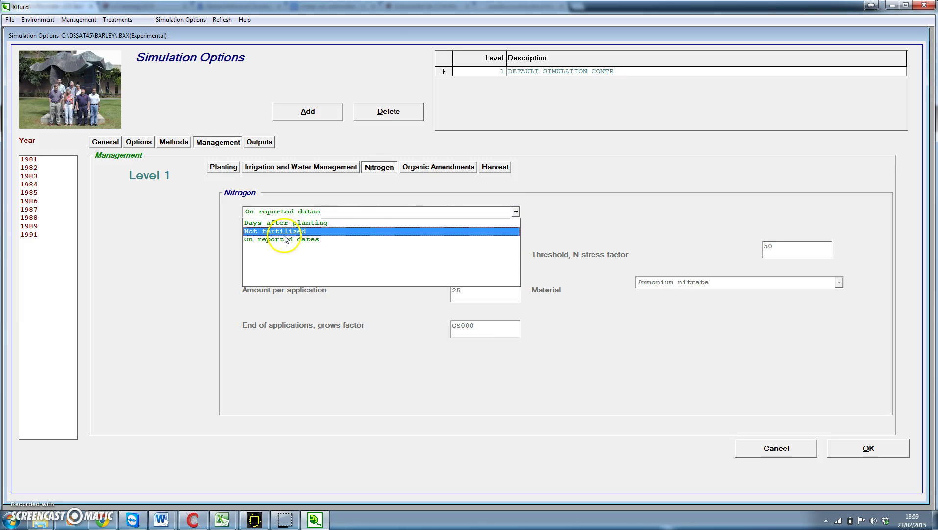
{"action": "left_click", "coordinate": [538, 182]}
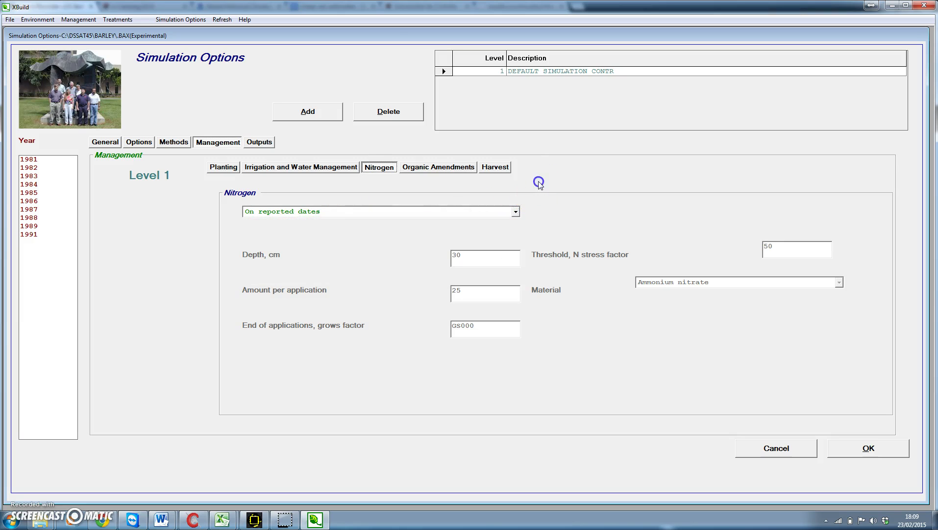
{"action": "left_click", "coordinate": [424, 169]}
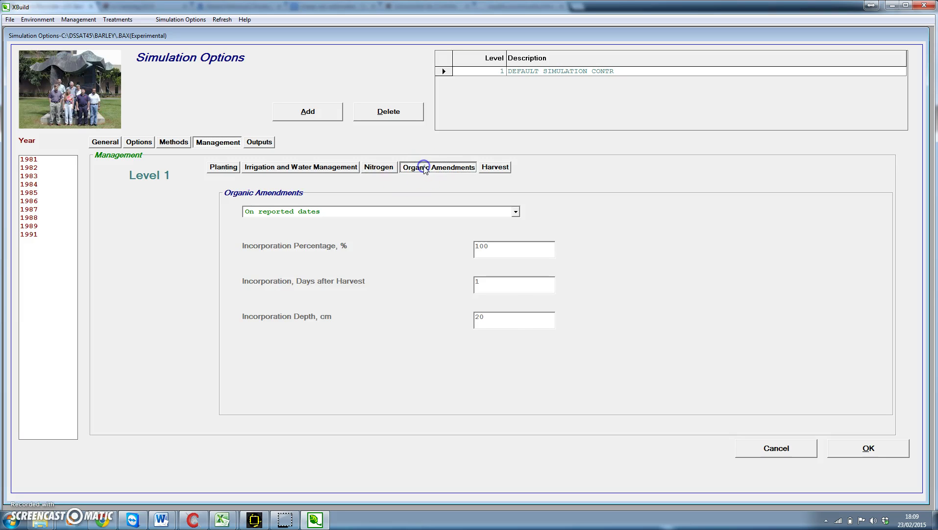
{"action": "left_click", "coordinate": [498, 168]}
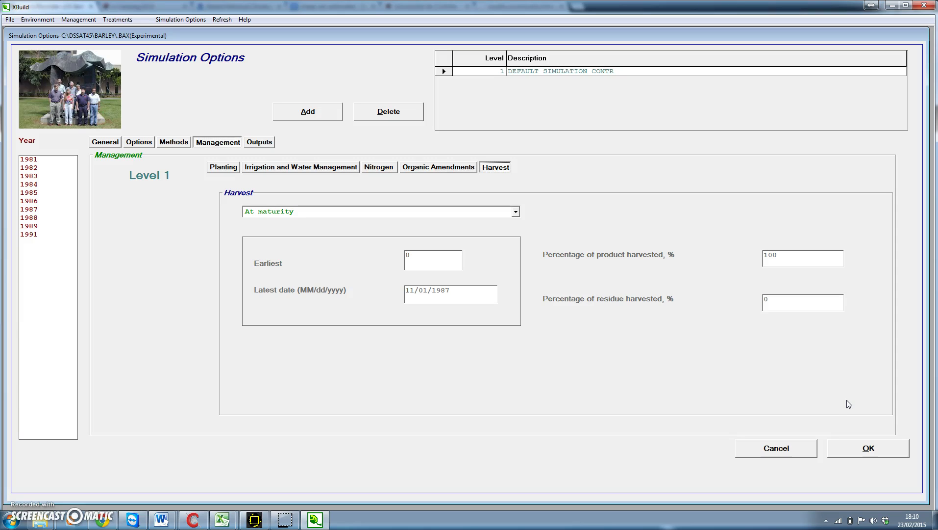
Step: Review the output settings and accept the simulation options with OK
{"action": "left_click", "coordinate": [257, 142]}
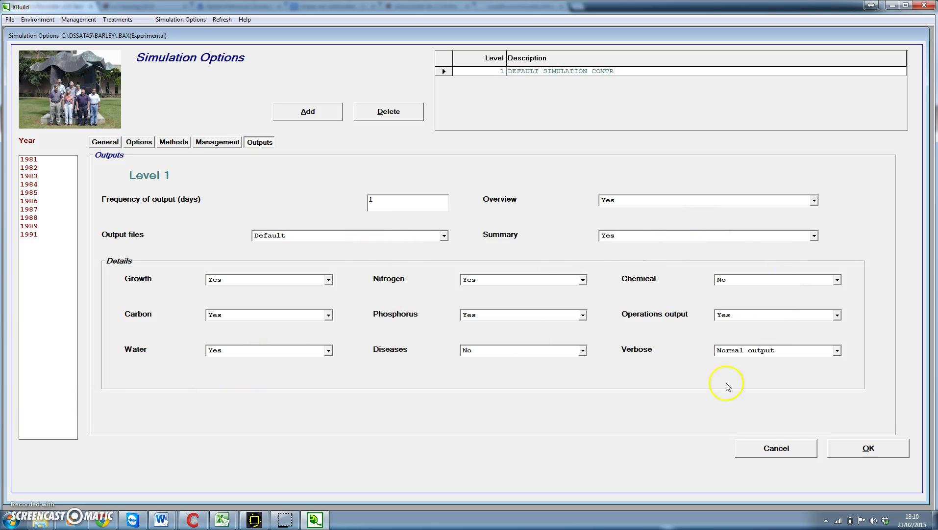
{"action": "left_click", "coordinate": [861, 450]}
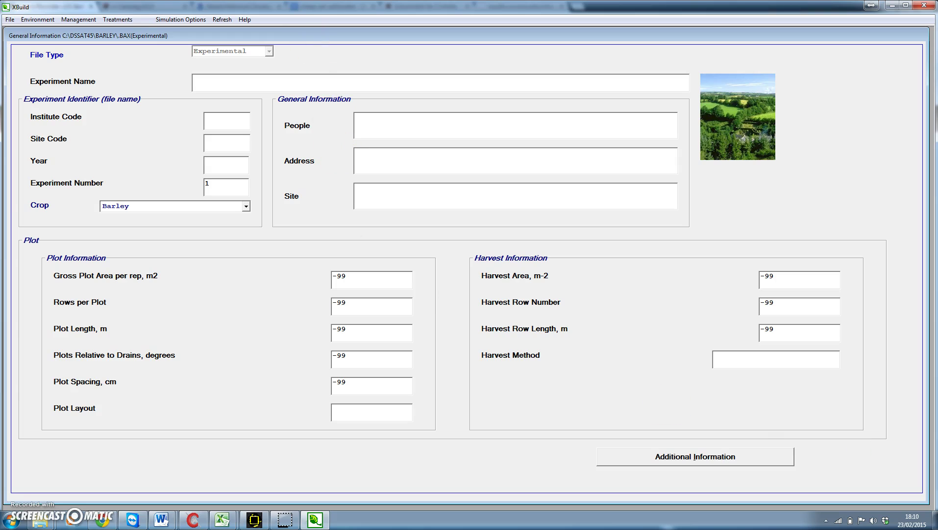
Step: Open the Treatments table and add four more treatment levels
{"action": "left_click", "coordinate": [118, 19]}
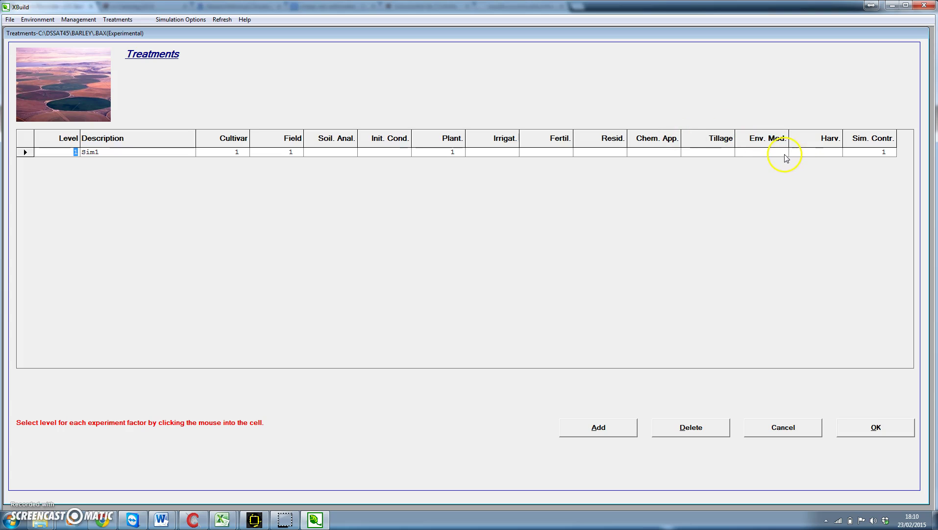
{"action": "left_click", "coordinate": [594, 428]}
{"action": "left_click", "coordinate": [594, 428]}
{"action": "left_click", "coordinate": [594, 428]}
{"action": "left_click", "coordinate": [594, 428]}
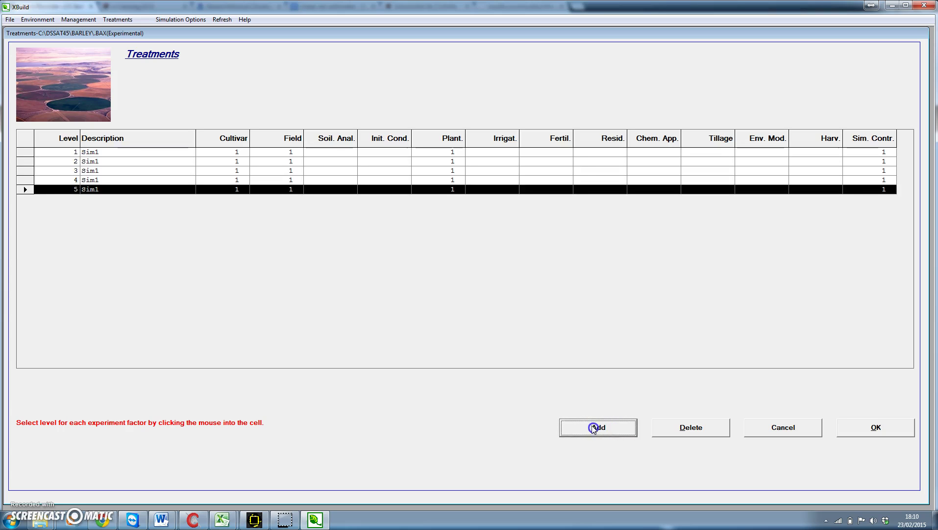
Step: Give treatments 2–4 planting levels 2, 3 and 4, and delete the extra fifth treatment
{"action": "left_click", "coordinate": [434, 162]}
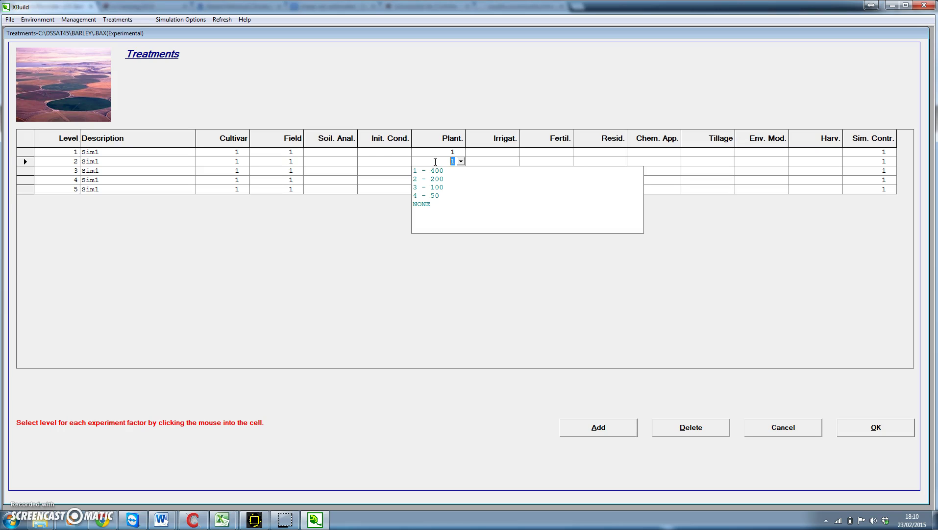
{"action": "left_click", "coordinate": [437, 179]}
{"action": "left_click", "coordinate": [445, 171]}
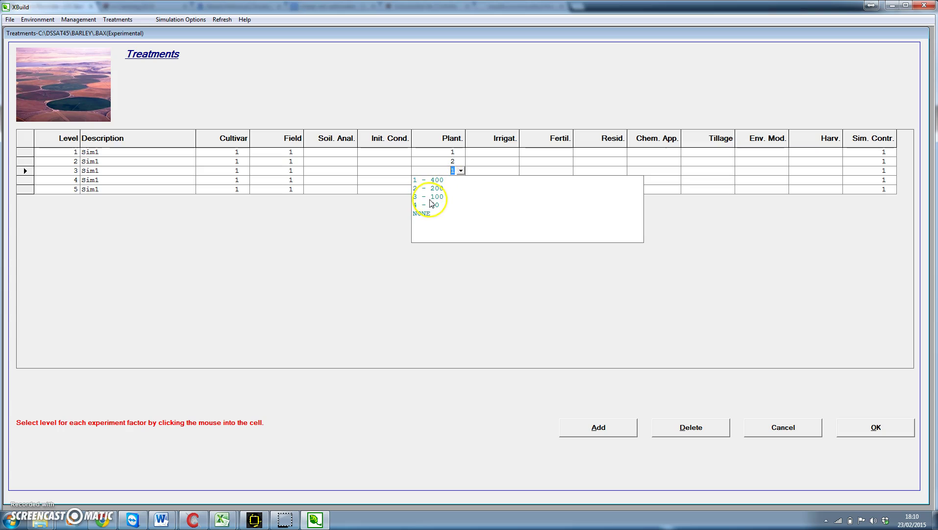
{"action": "left_click", "coordinate": [436, 197]}
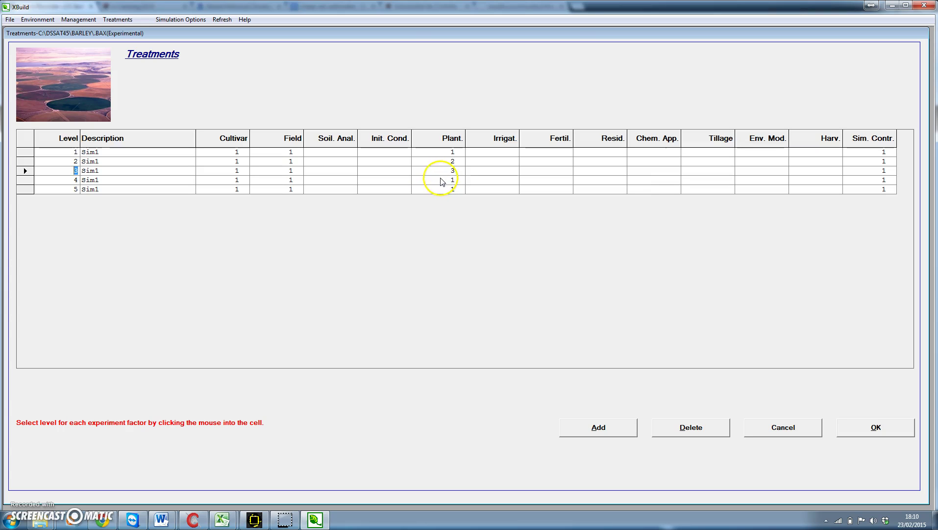
{"action": "left_click", "coordinate": [441, 180]}
{"action": "left_click", "coordinate": [434, 215]}
{"action": "left_click", "coordinate": [25, 190]}
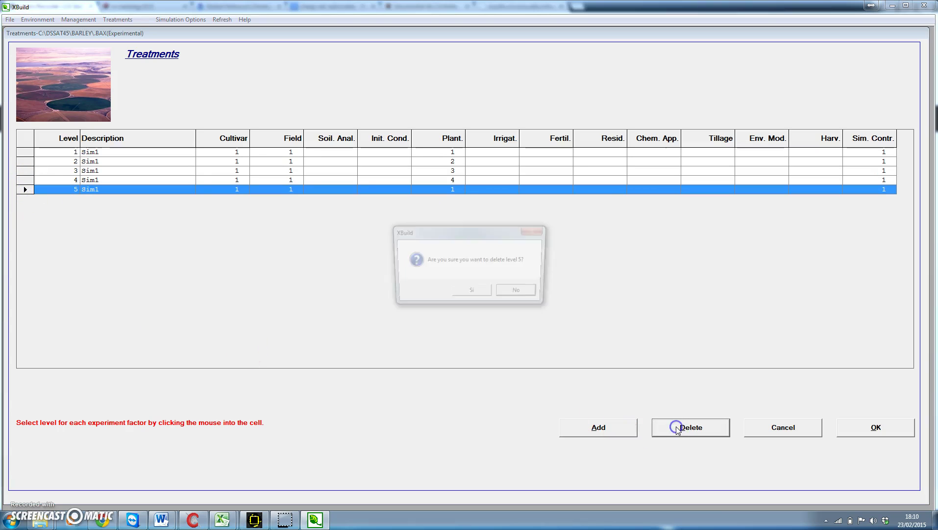
{"action": "left_click", "coordinate": [477, 292]}
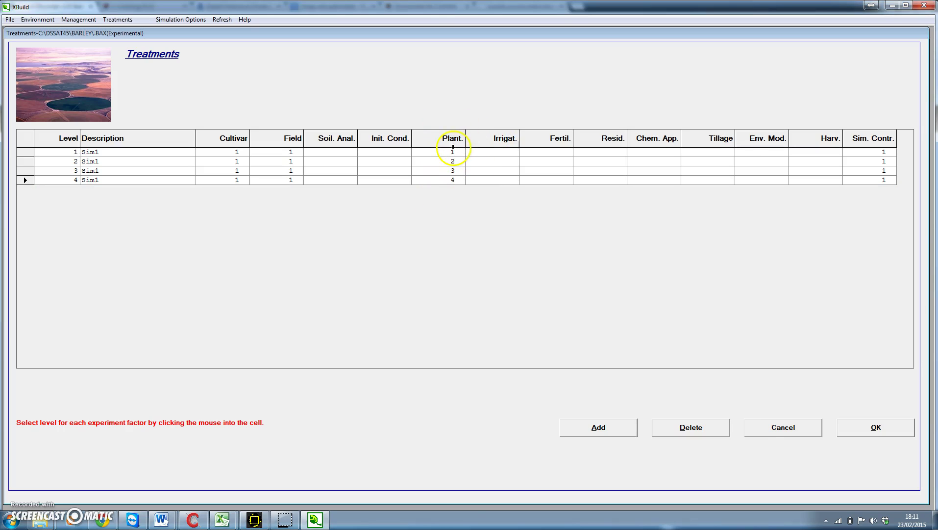
Step: Assign fertilizer level 1 to all four treatments and save the Treatments table with OK
{"action": "left_click", "coordinate": [555, 153]}
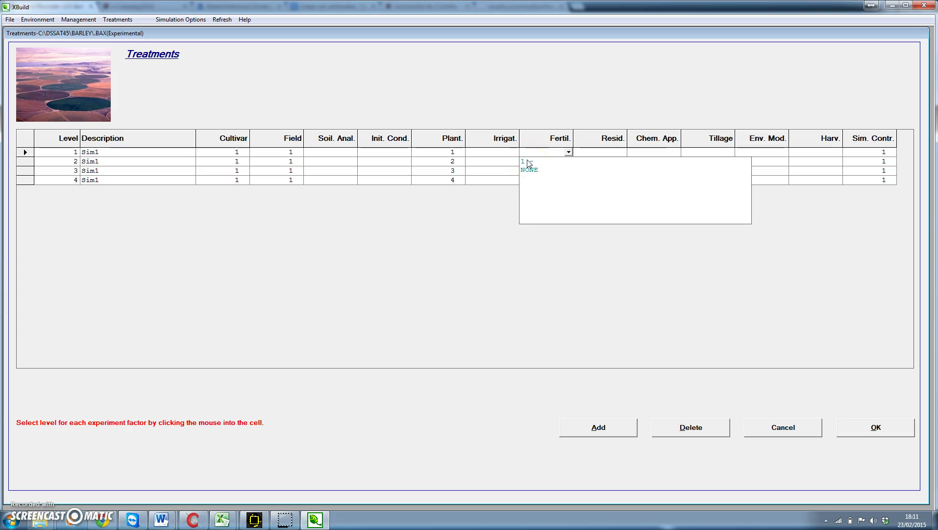
{"action": "left_click", "coordinate": [528, 163]}
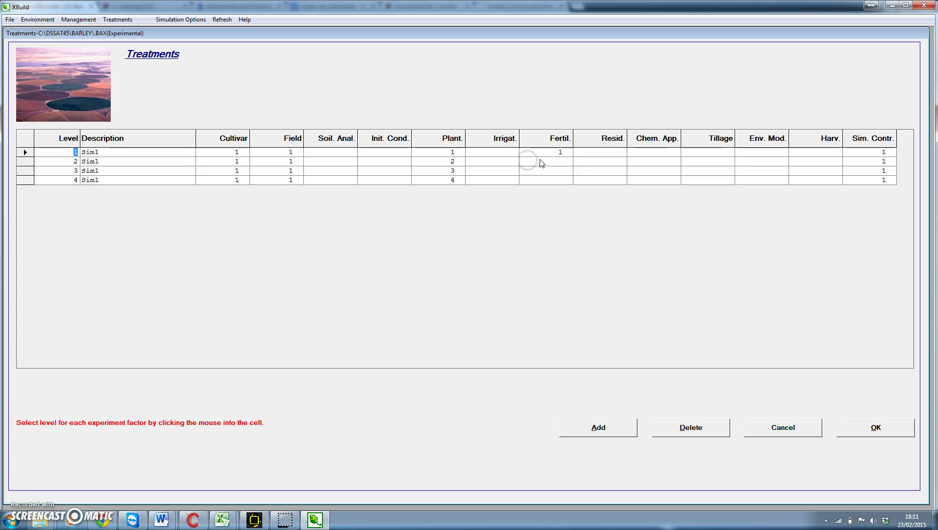
{"action": "left_click", "coordinate": [547, 162]}
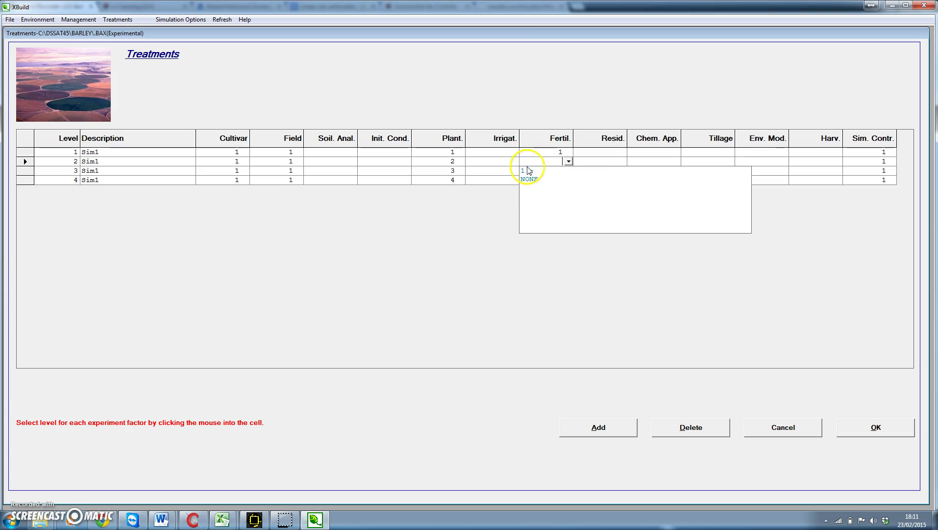
{"action": "left_click", "coordinate": [527, 171]}
{"action": "left_click", "coordinate": [555, 171]}
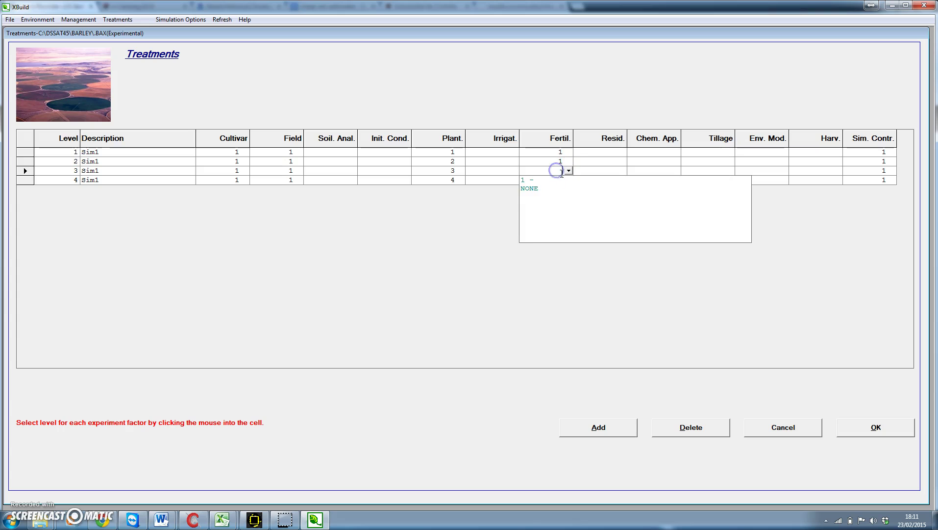
{"action": "left_click", "coordinate": [528, 182]}
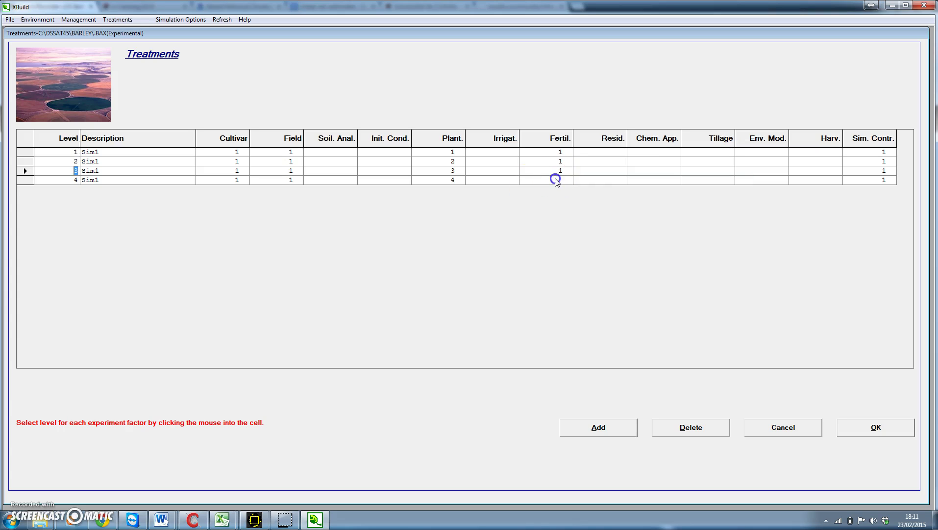
{"action": "left_click", "coordinate": [553, 179]}
{"action": "left_click", "coordinate": [530, 189]}
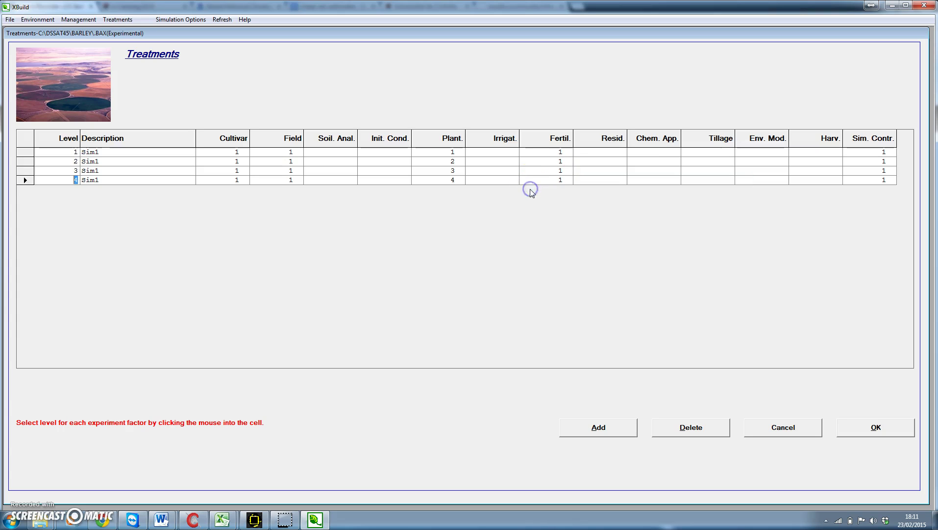
{"action": "left_click", "coordinate": [866, 434]}
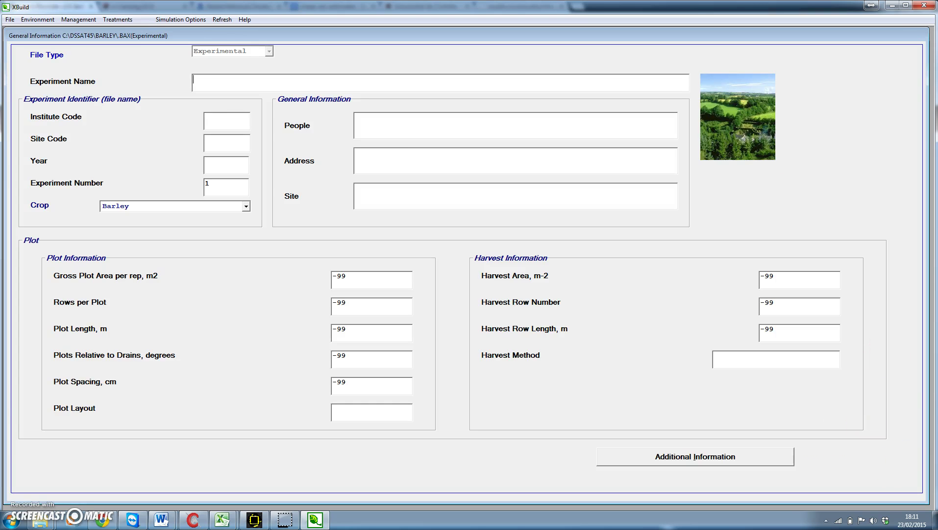
Step: Name the experiment UCCO8705 and enter institute code UC, site code CO and year 1987
{"action": "left_click", "coordinate": [228, 77]}
{"action": "left_click", "coordinate": [209, 83]}
{"action": "type", "text": "UCCO"}
{"action": "type", "text": "87"}
{"action": "type", "text": "05"}
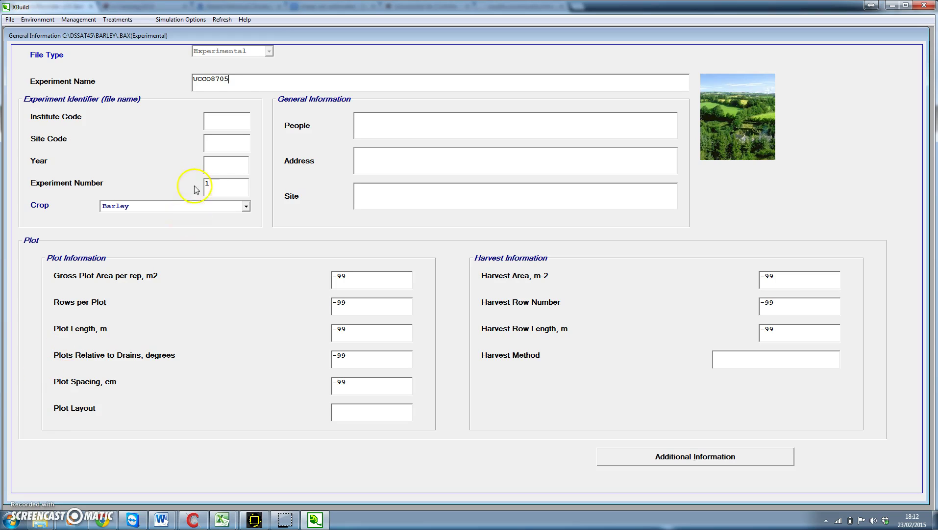
{"action": "left_click", "coordinate": [226, 125]}
{"action": "type", "text": "UC"}
{"action": "type", "text": "C"}
{"action": "type", "text": "O"}
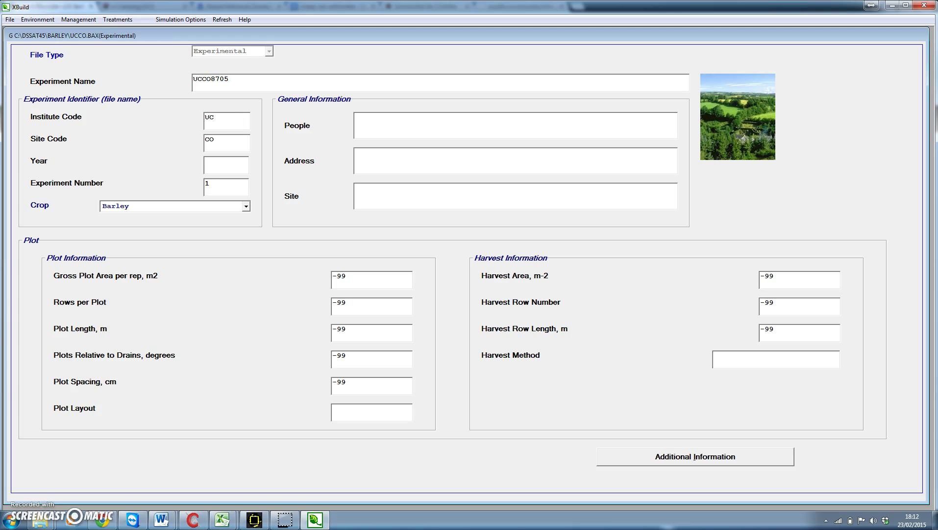
{"action": "type", "text": "1987"}
Step: Start saving the experiment under a new name with File > Save As
{"action": "left_click", "coordinate": [60, 53]}
{"action": "left_click", "coordinate": [9, 20]}
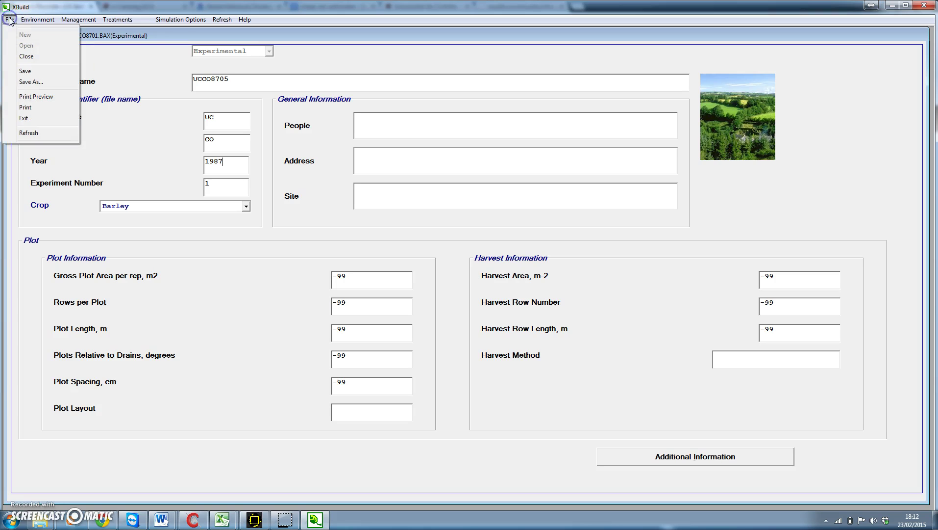
{"action": "left_click", "coordinate": [45, 83]}
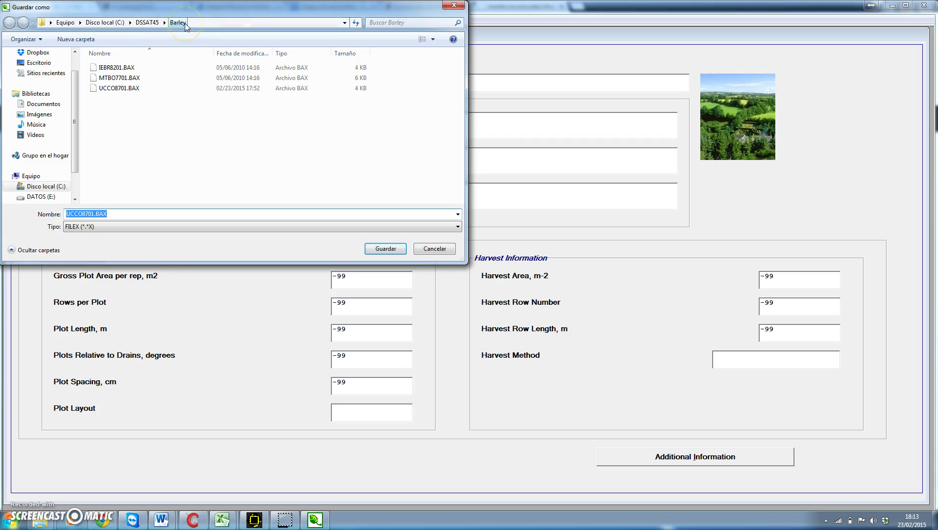
Step: Change the file name from UCCO8701.BAX to UCCO8705.BAX and save it in the Barley folder
{"action": "left_click", "coordinate": [138, 214]}
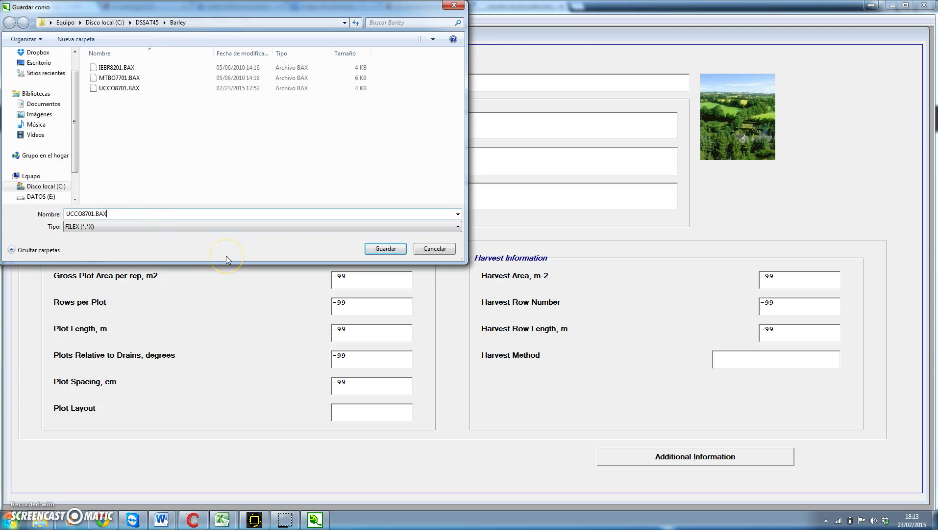
{"action": "key", "text": "BackSpace"}
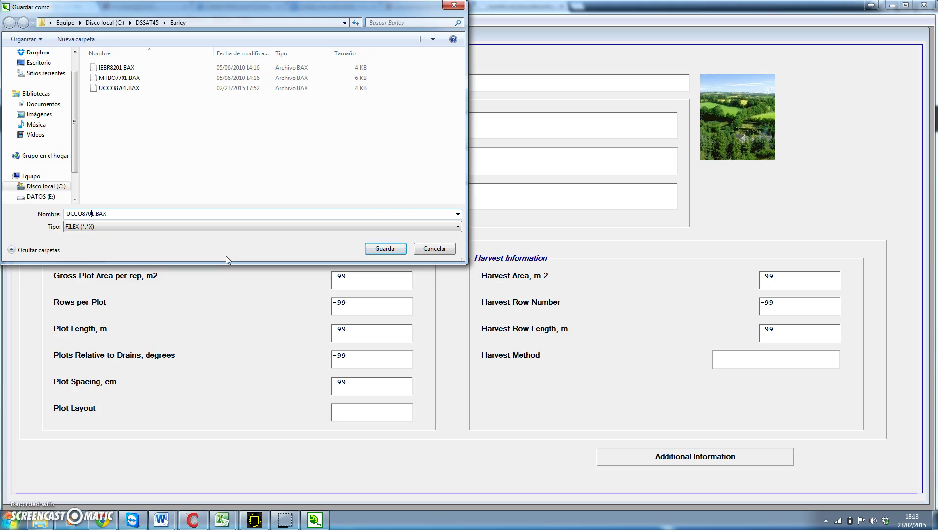
{"action": "key", "text": "Delete"}
{"action": "type", "text": "2"}
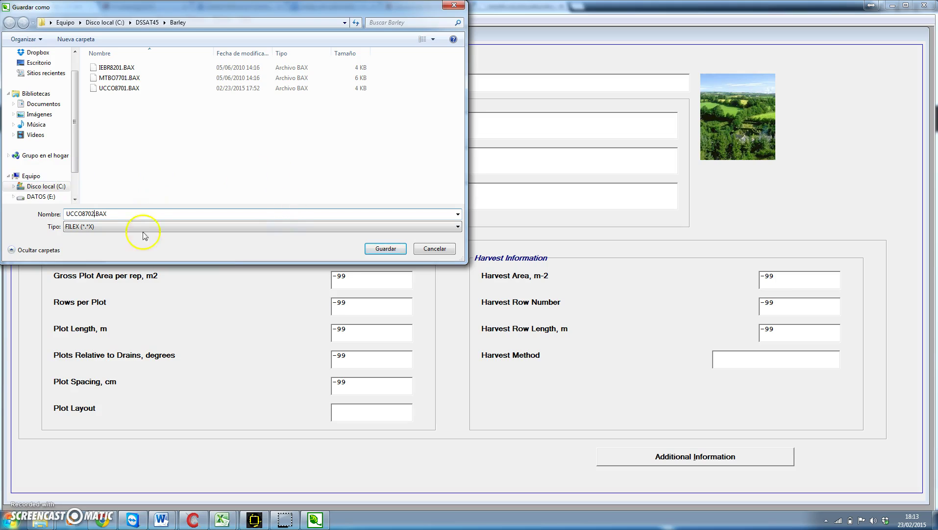
{"action": "key", "text": "BackSpace"}
{"action": "type", "text": "5"}
{"action": "left_click", "coordinate": [98, 214]}
{"action": "left_click", "coordinate": [387, 249]}
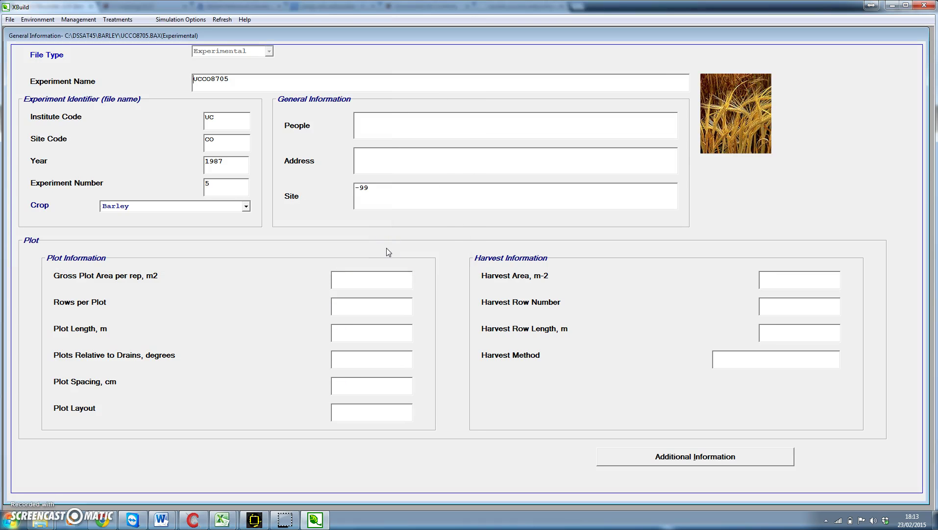